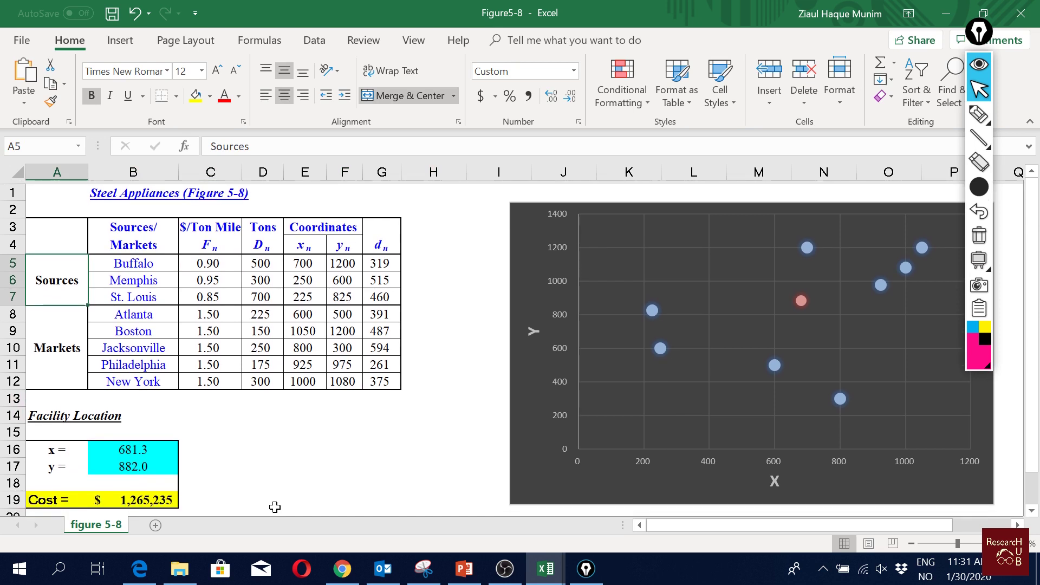
# Review the source and market city names and Buffalo's cost per ton-mile and tonnage.
pyautogui.press('Right')
pyautogui.press('Down')
pyautogui.press('Down')
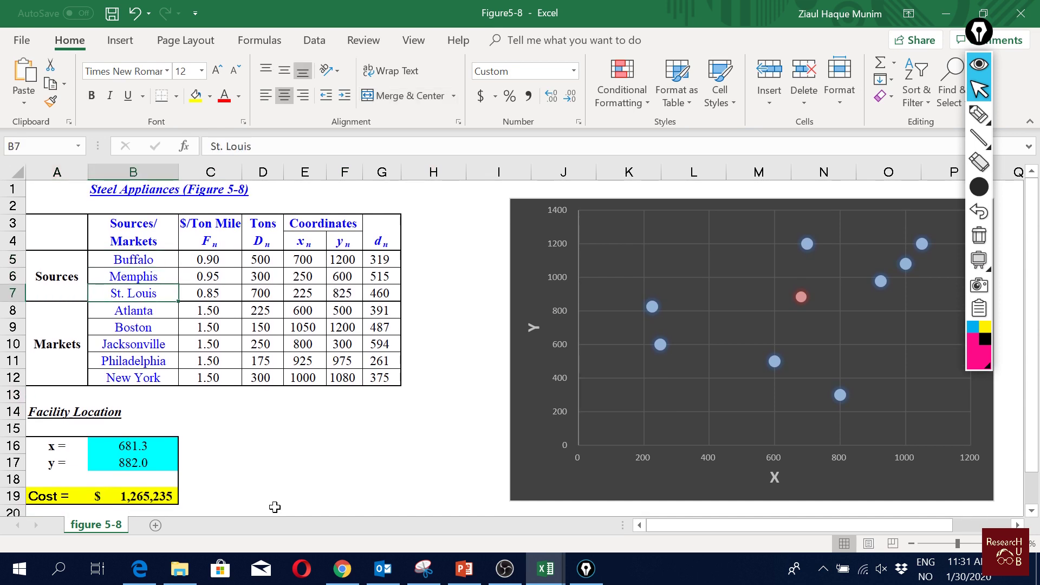
pyautogui.press('Left')
pyautogui.press('Down')
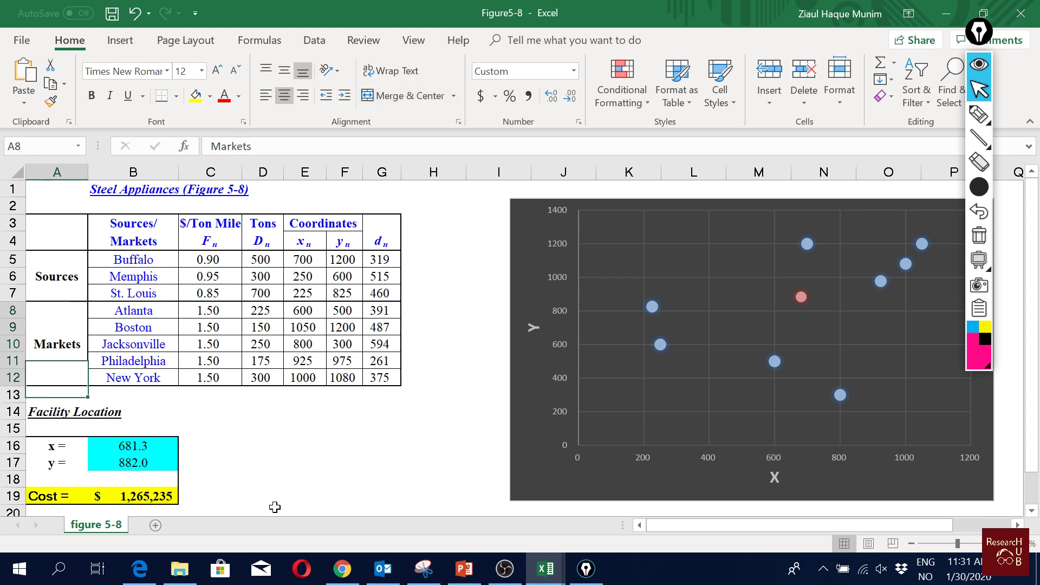
pyautogui.press('Right')
pyautogui.press('Up')
pyautogui.press('Up')
pyautogui.press('Up')
pyautogui.press('Up')
pyautogui.press('Down')
pyautogui.press('Down')
pyautogui.press('Down')
pyautogui.press('Down')
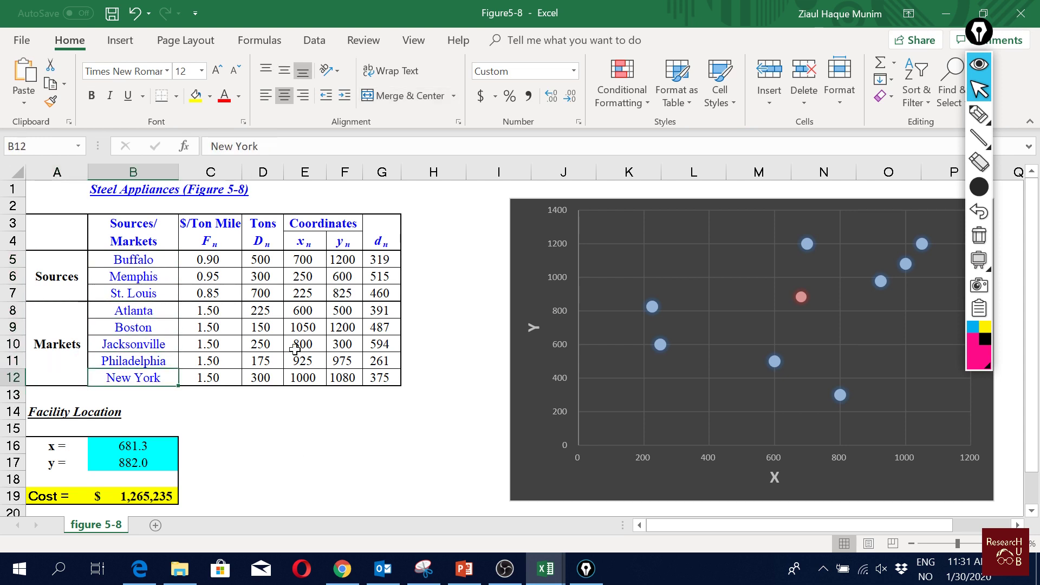
pyautogui.click(203, 261)
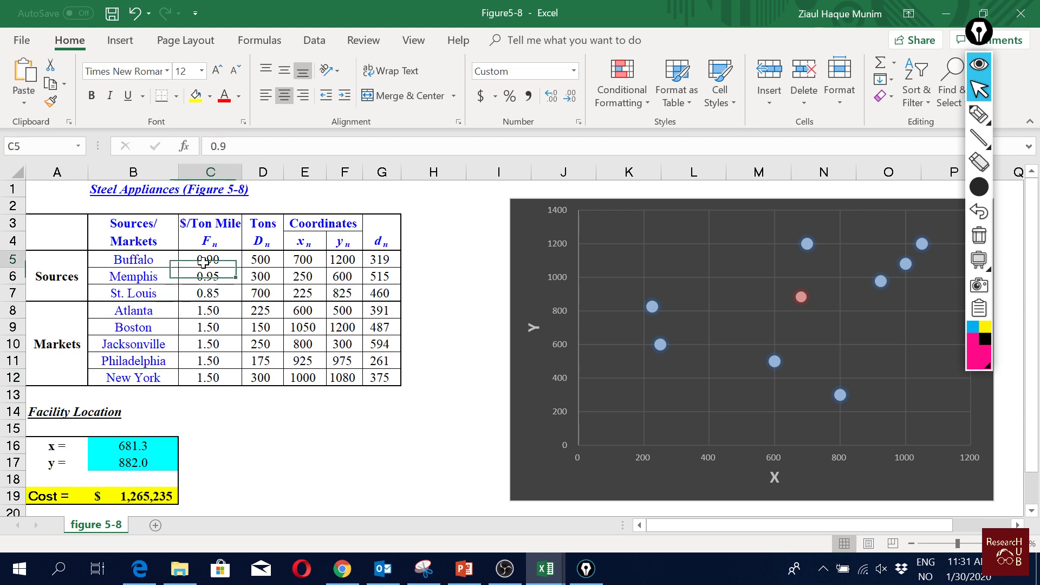
pyautogui.click(266, 260)
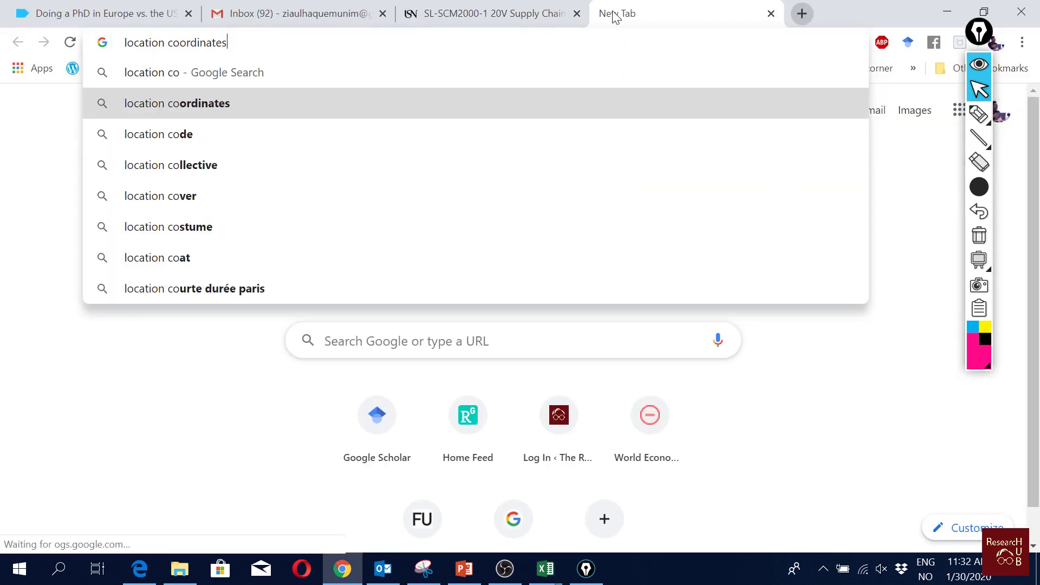
# Search for location coordinates, open gps-coordinates.net and let it locate the current address.
pyautogui.press('Return')
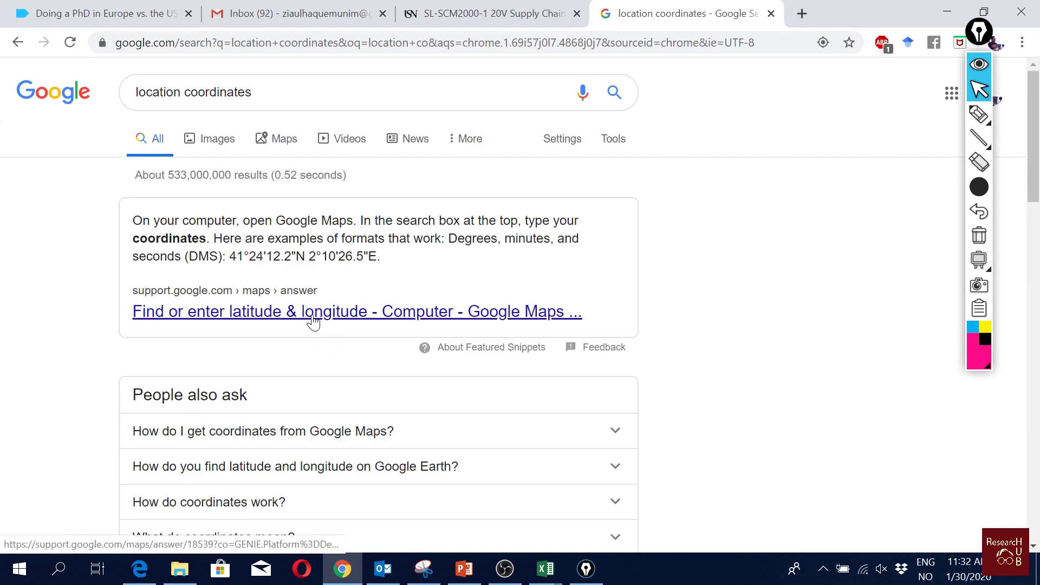
pyautogui.scroll(-6, 311, 319)
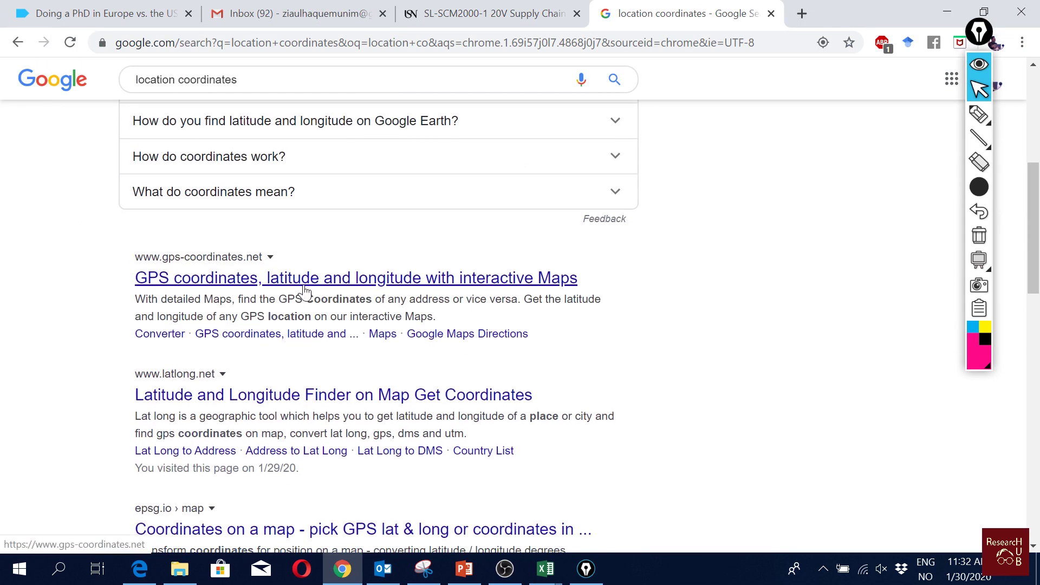
pyautogui.click(350, 289)
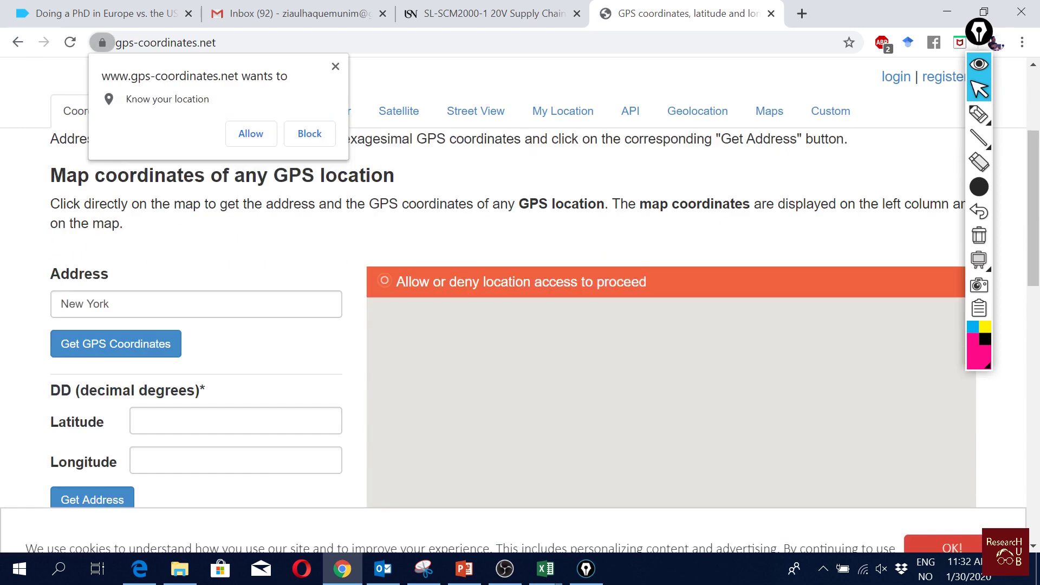
pyautogui.click(136, 331)
pyautogui.click(251, 133)
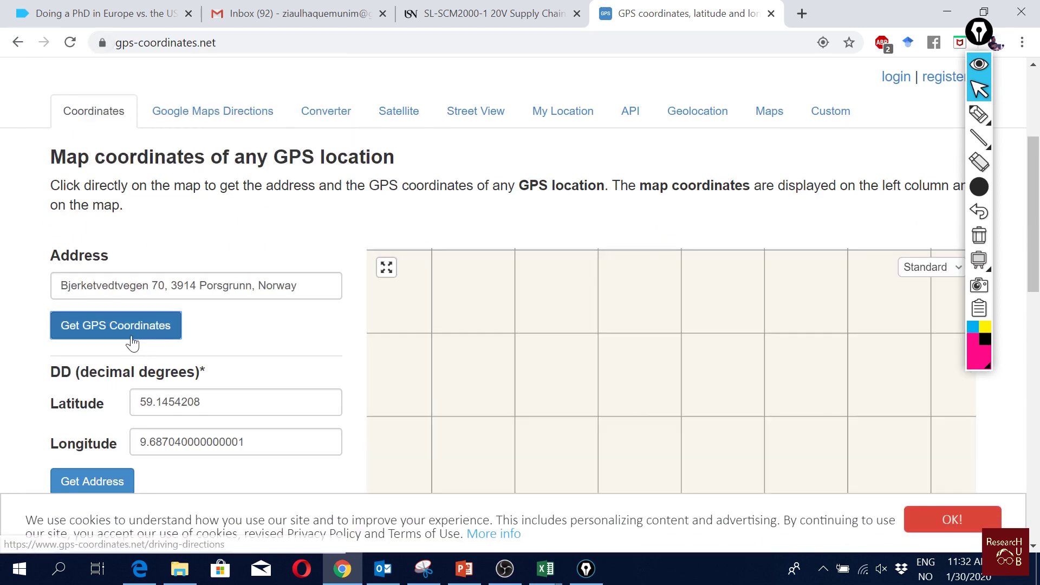
pyautogui.scroll(-1, 309, 352)
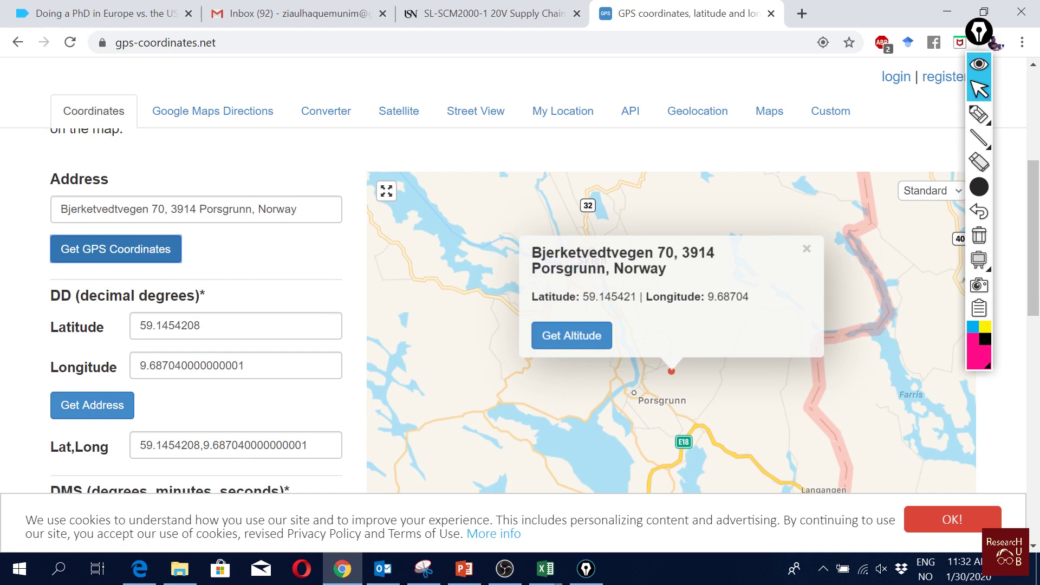
# Back in the workbook, clear the facility x and y coordinates in B16 and B17.
pyautogui.hotkey('alt', 'Tab')
pyautogui.press('Delete')
pyautogui.press('Down')
pyautogui.press('Delete')
pyautogui.press('Right')
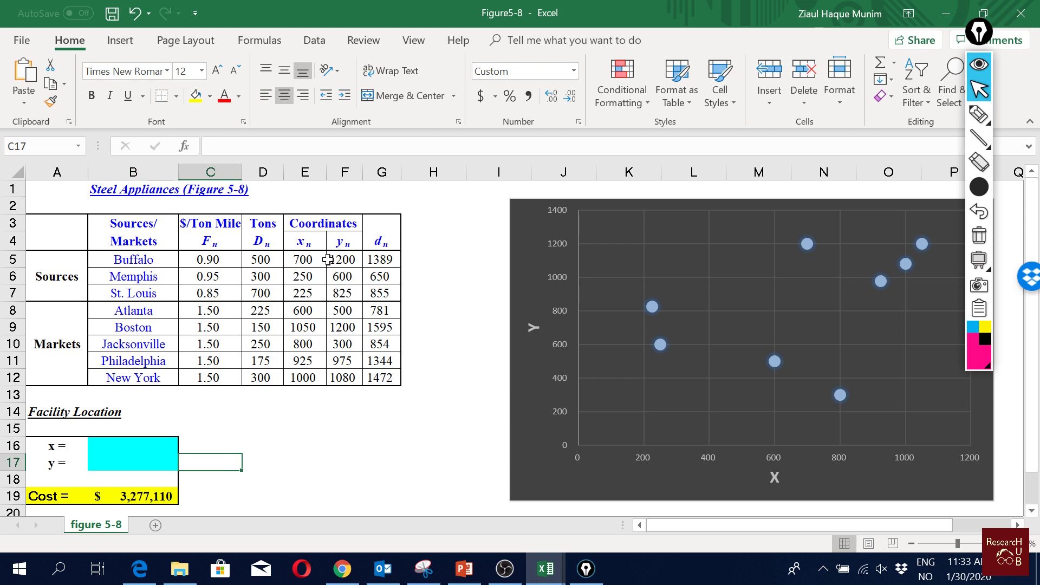
# Review and re-commit G5's distance formula =SQRT(($B$16-E5)^2+($B$17-F5)^2).
pyautogui.doubleClick(392, 260)
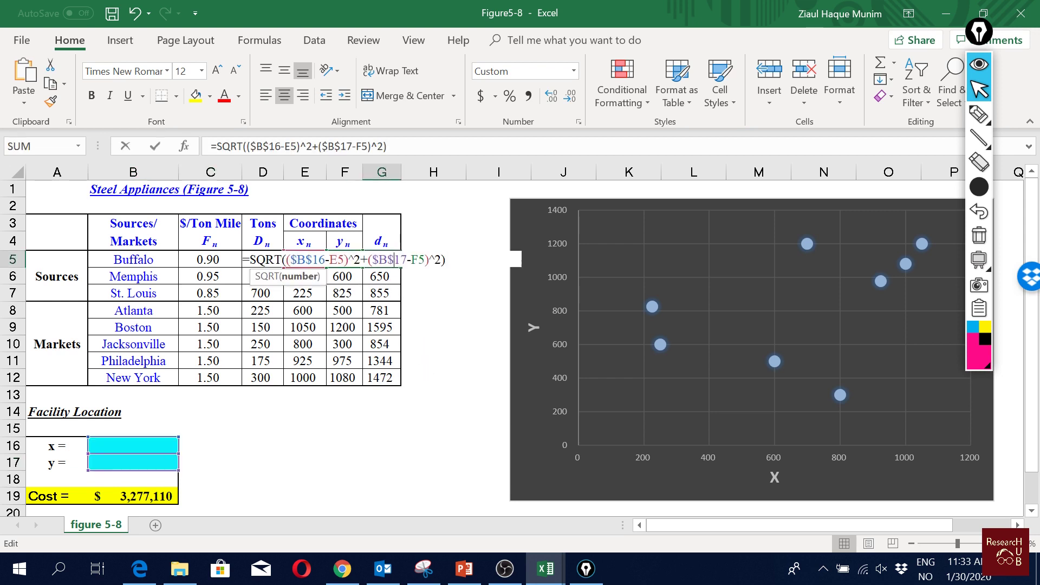
pyautogui.click(453, 380)
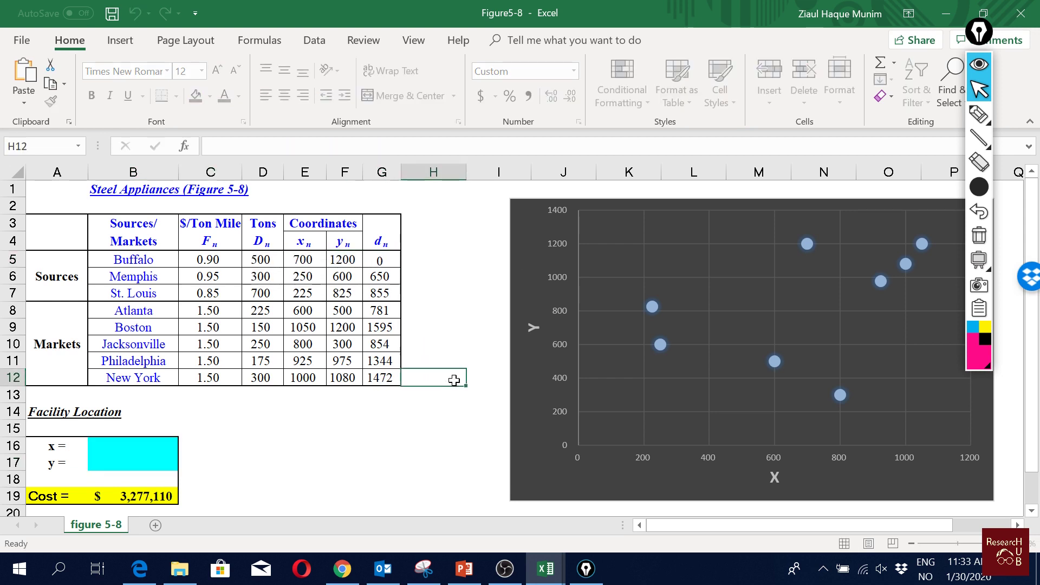
pyautogui.doubleClick(390, 258)
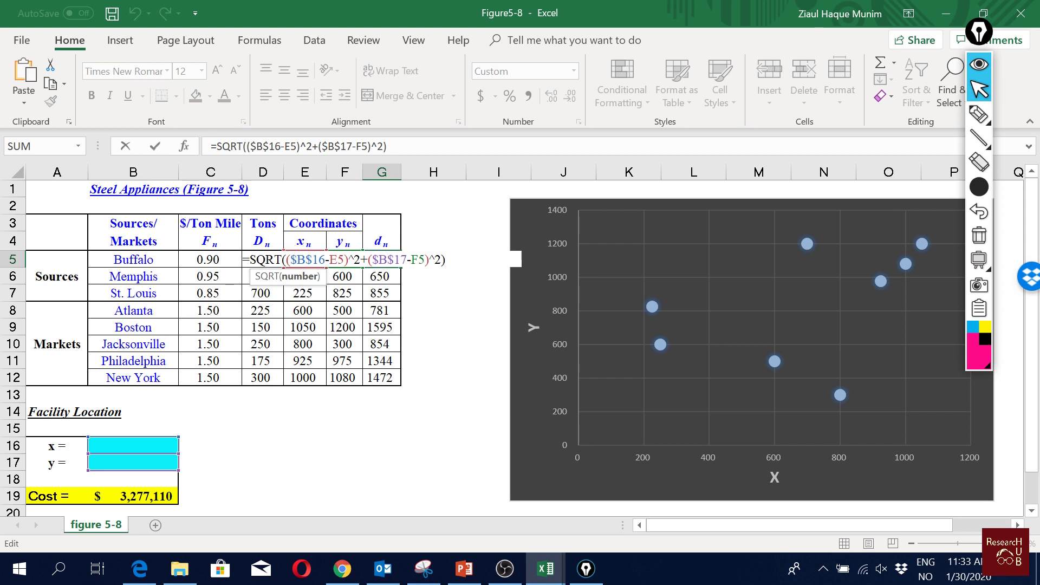
pyautogui.click(306, 260)
pyautogui.click(306, 260)
pyautogui.hotkey('ctrl', 'Return')
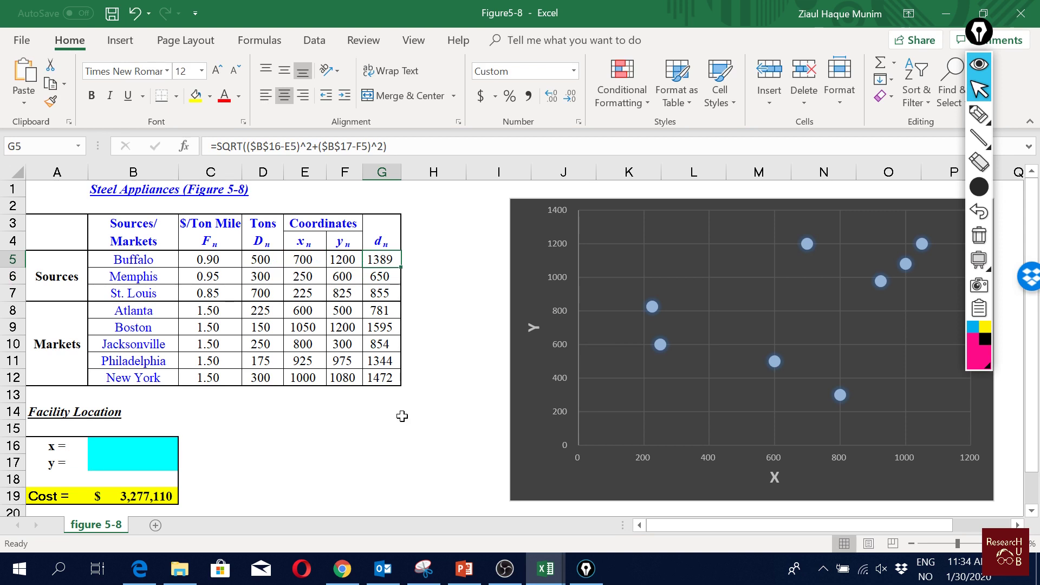
pyautogui.click(134, 494)
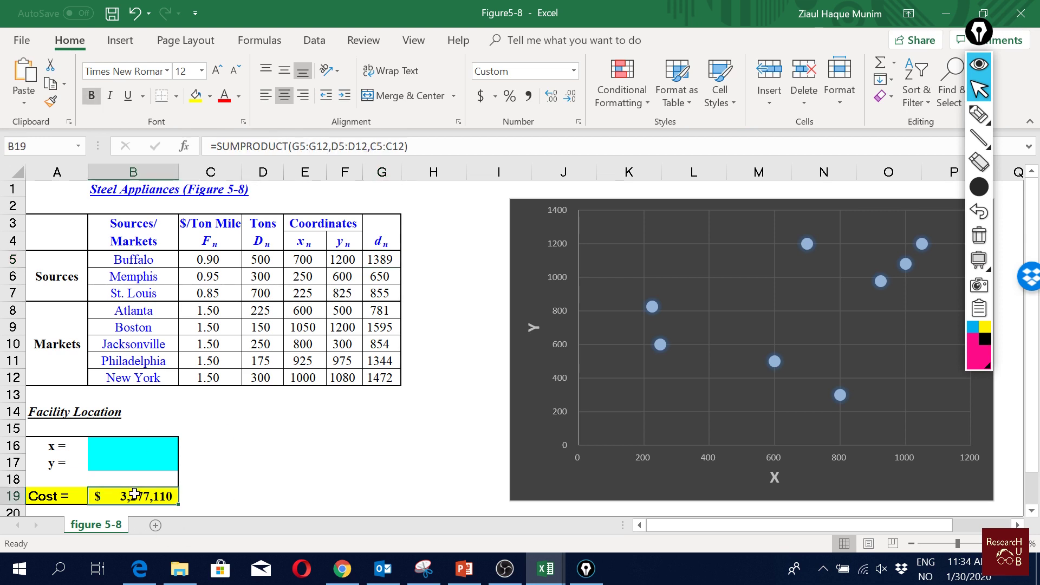
pyautogui.doubleClick(133, 494)
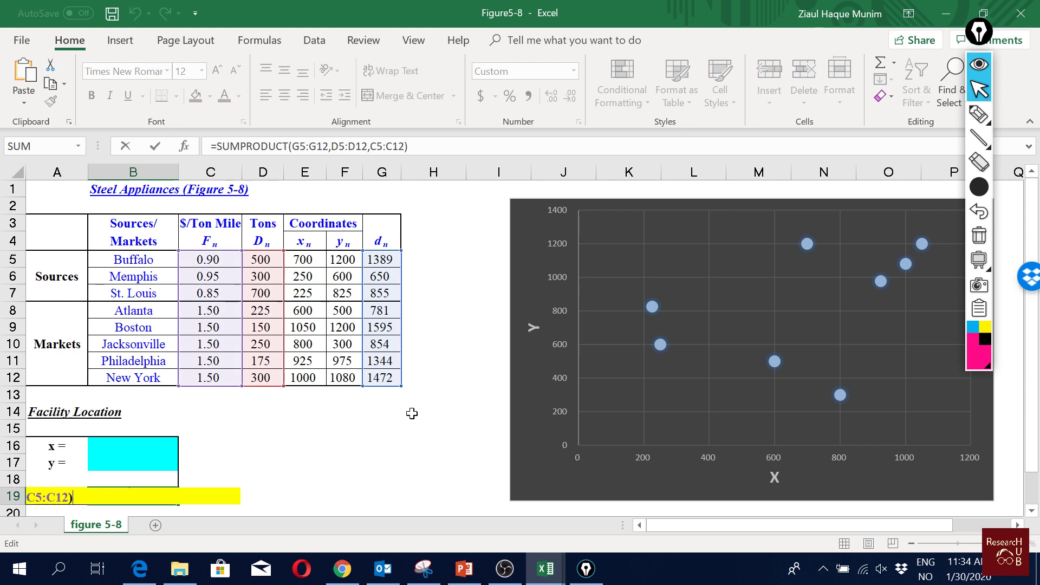
pyautogui.moveTo(409, 146); pyautogui.dragTo(210, 146)
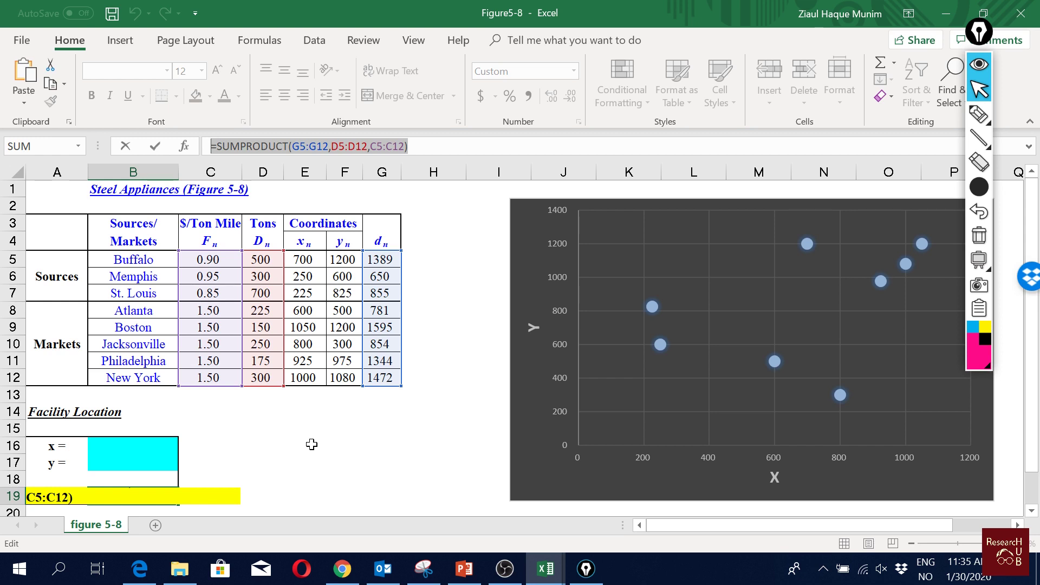
pyautogui.press('Return')
pyautogui.press('Up')
pyautogui.press('Up')
pyautogui.press('Up')
pyautogui.scroll(1, 312, 444)
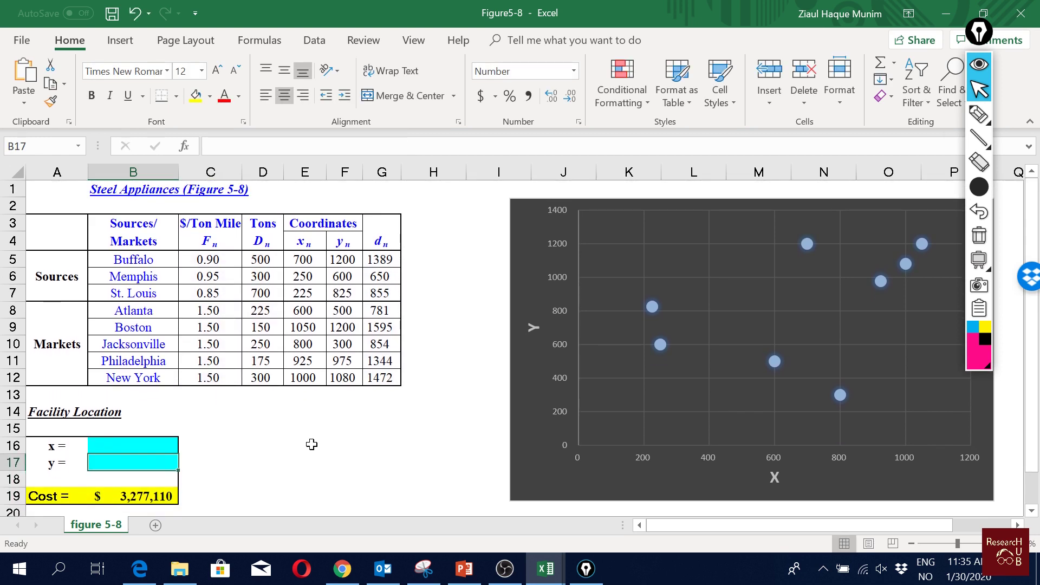
# Minimise B19 with GRG Nonlinear Solver over B16:B17, keeping x 681.3, y 882.0.
pyautogui.click(160, 496)
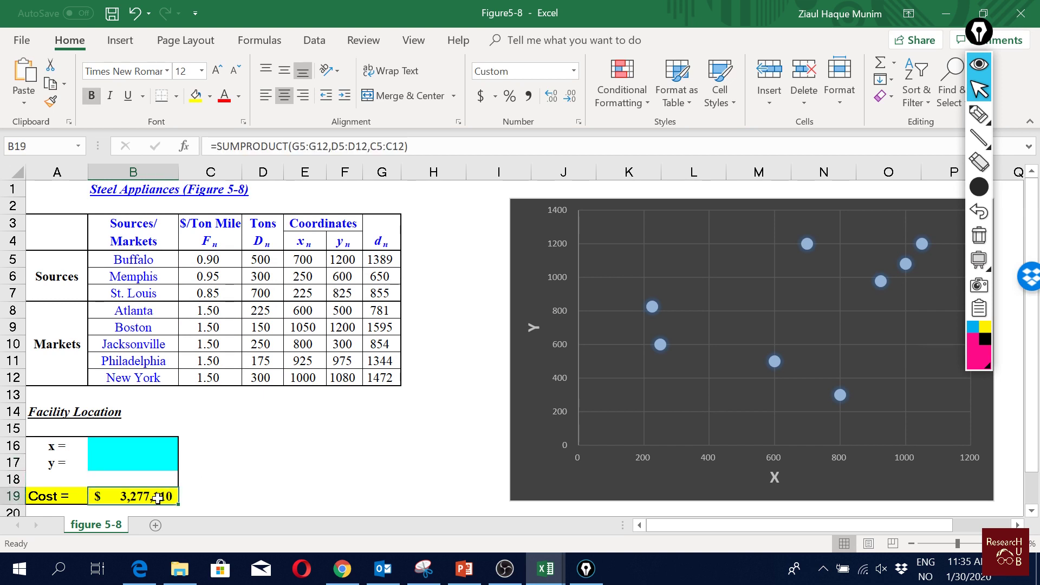
pyautogui.click(327, 41)
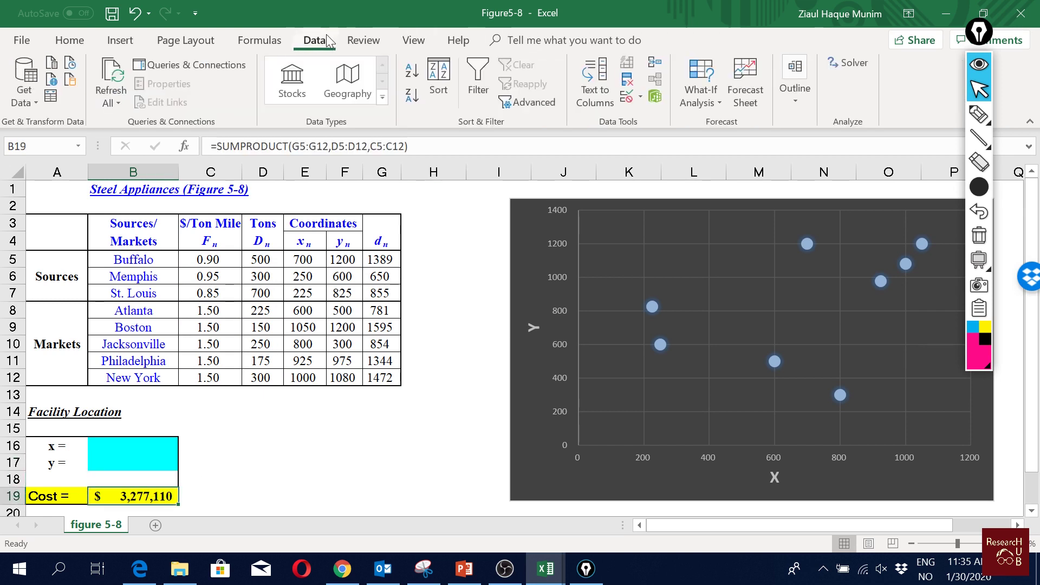
pyautogui.click(855, 65)
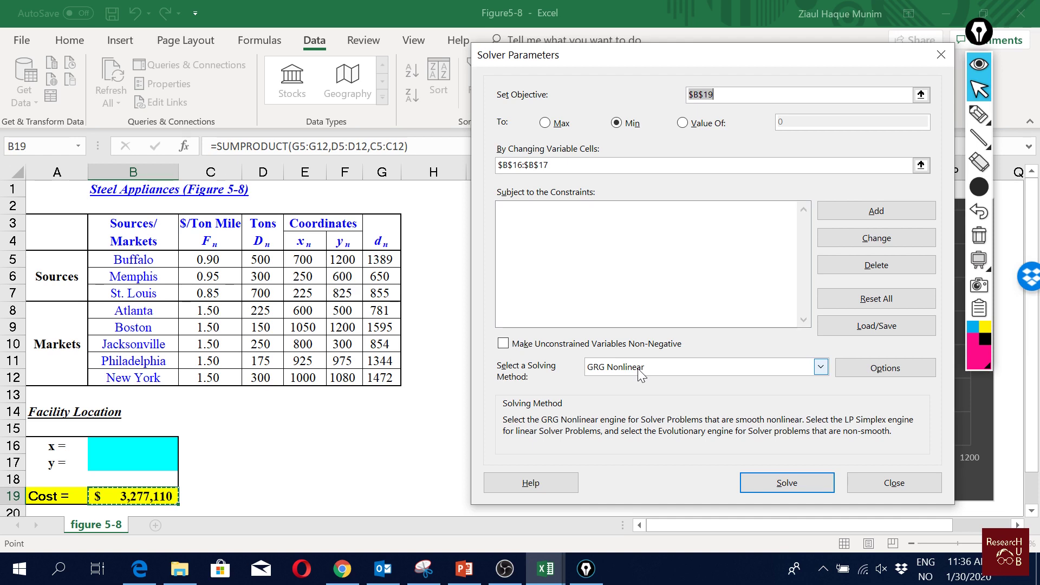
pyautogui.click(772, 487)
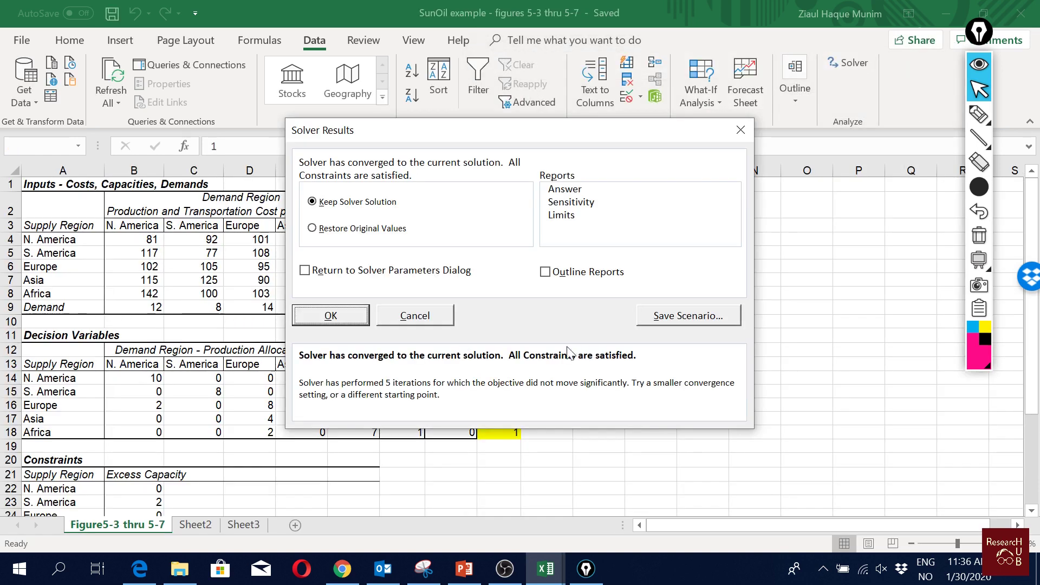
pyautogui.click(357, 320)
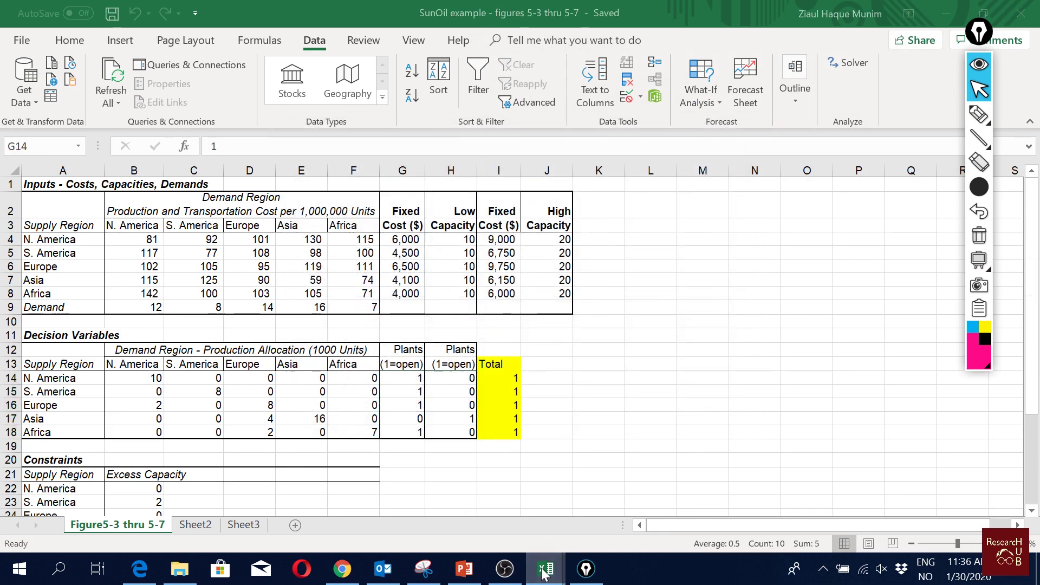
# Bring the Figure5-8 workbook forward and nudge the existing scatter chart slightly left.
pyautogui.moveTo(545, 571)
pyautogui.click(638, 495)
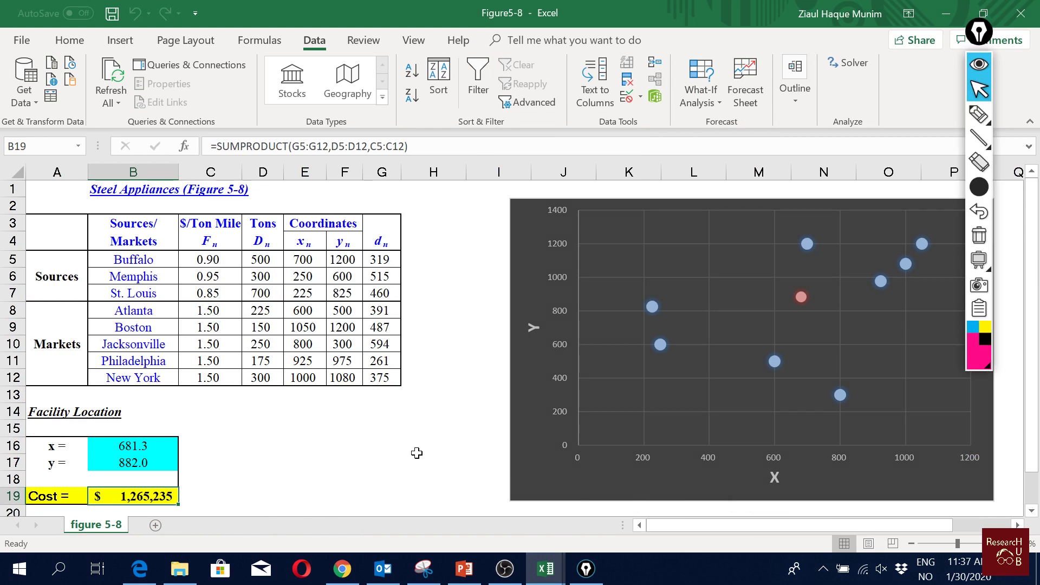
pyautogui.click(339, 423)
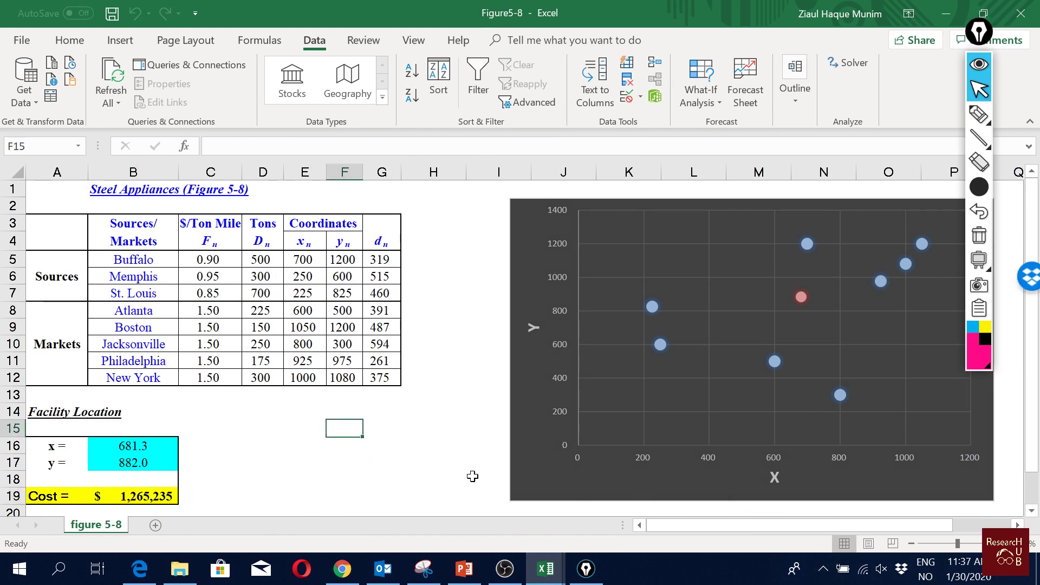
pyautogui.moveTo(541, 473); pyautogui.dragTo(491, 473)
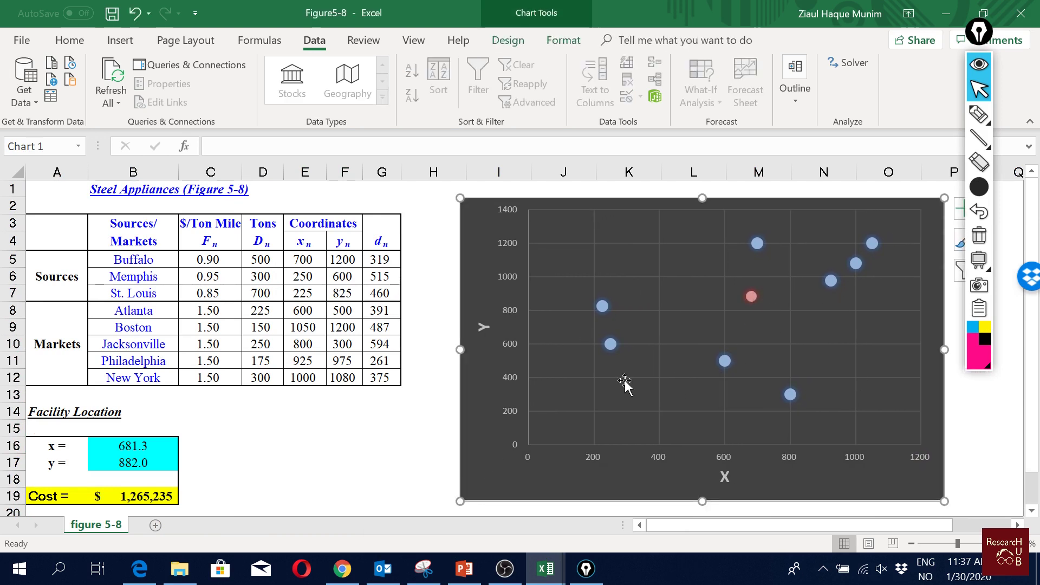
pyautogui.click(750, 297)
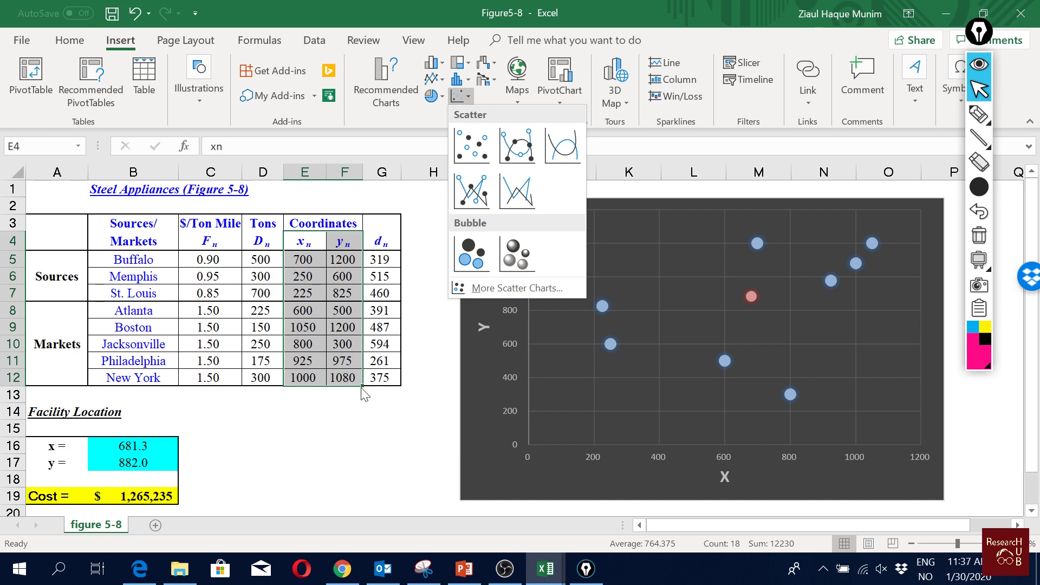
pyautogui.press('Escape')
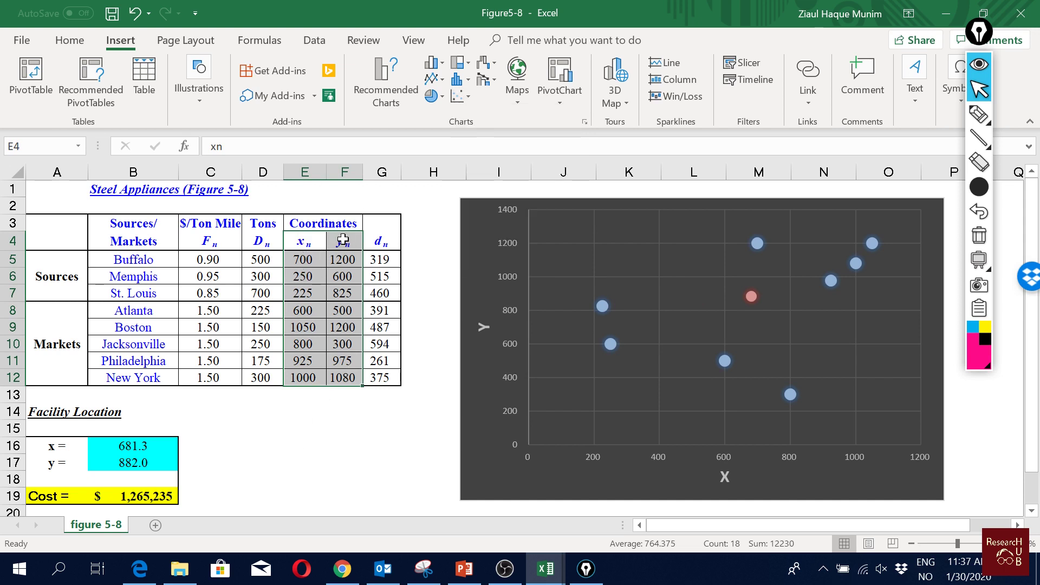
# Insert a plain scatter chart of the coordinates beside the table and apply the blue style.
pyautogui.click(457, 96)
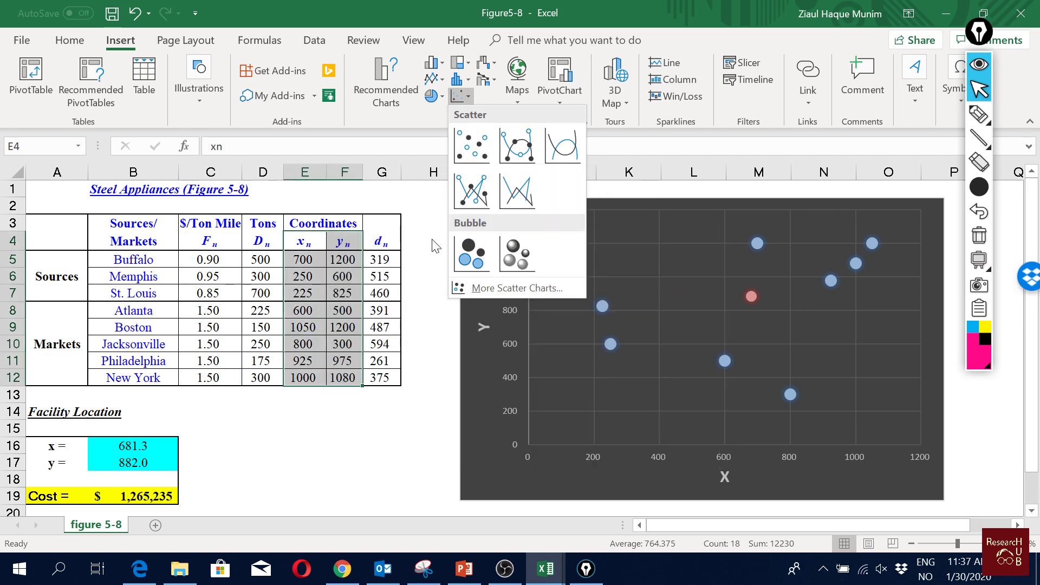
pyautogui.click(477, 144)
pyautogui.moveTo(596, 244); pyautogui.dragTo(730, 211)
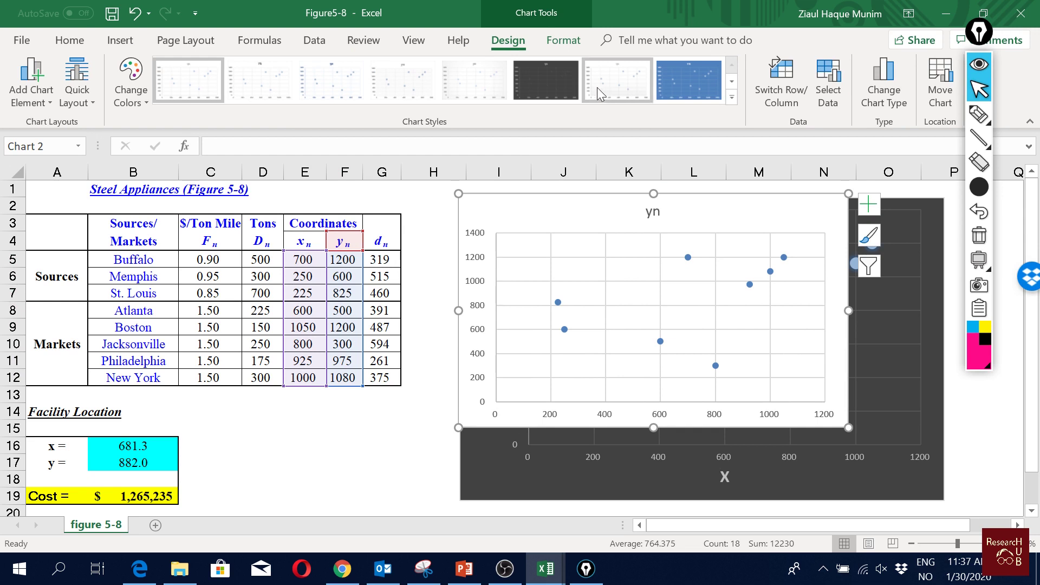
pyautogui.click(561, 87)
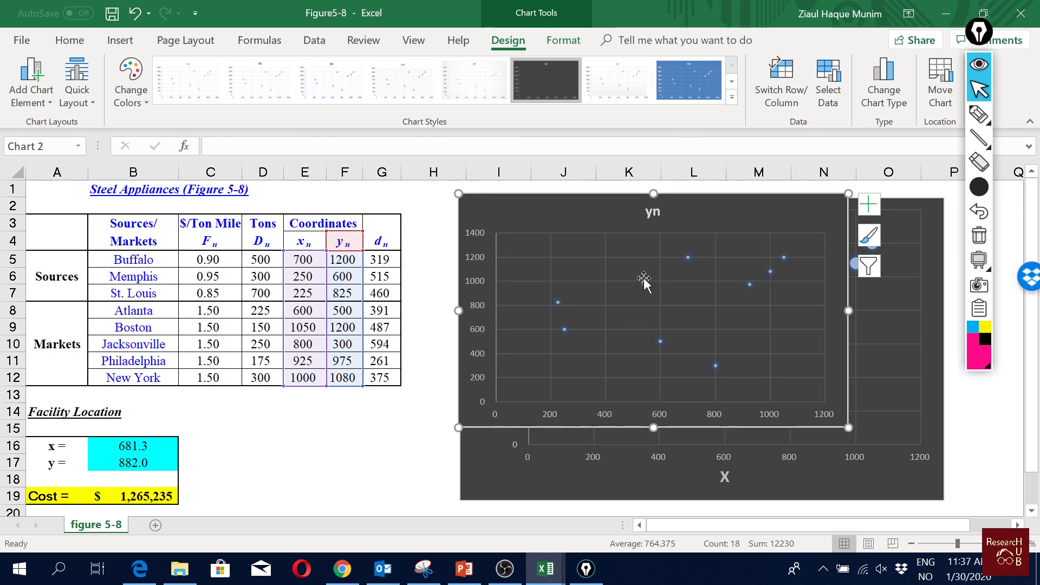
pyautogui.click(695, 86)
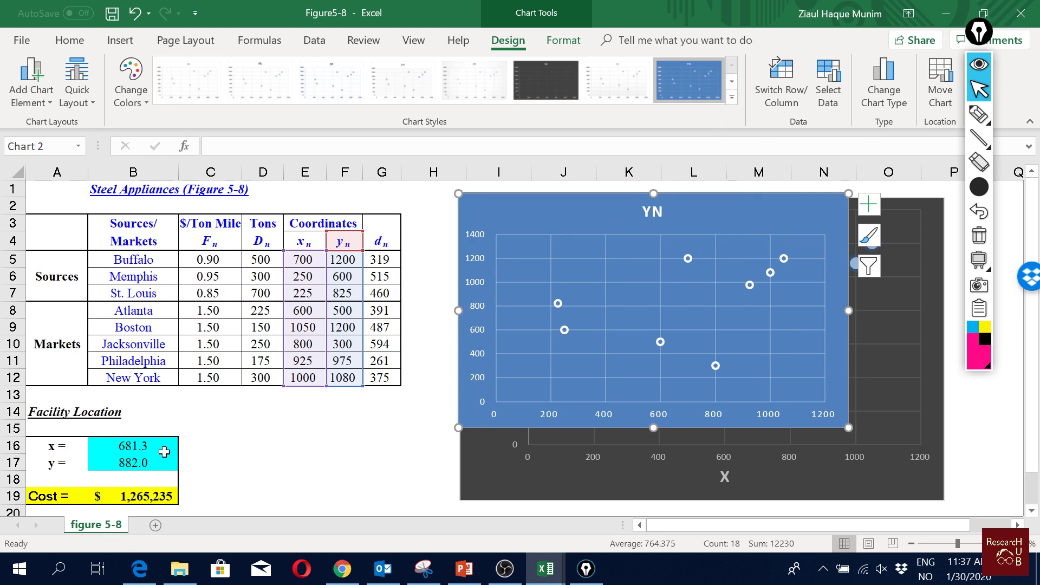
# Add a chart series using B16 as X and B17 as Y for the optimal location.
pyautogui.rightClick(530, 216)
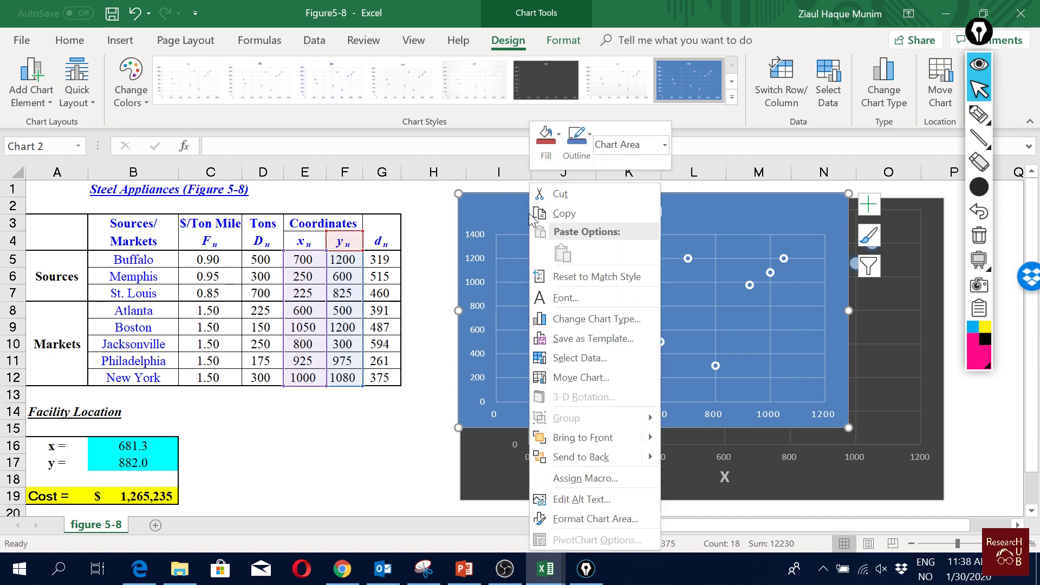
pyautogui.click(603, 360)
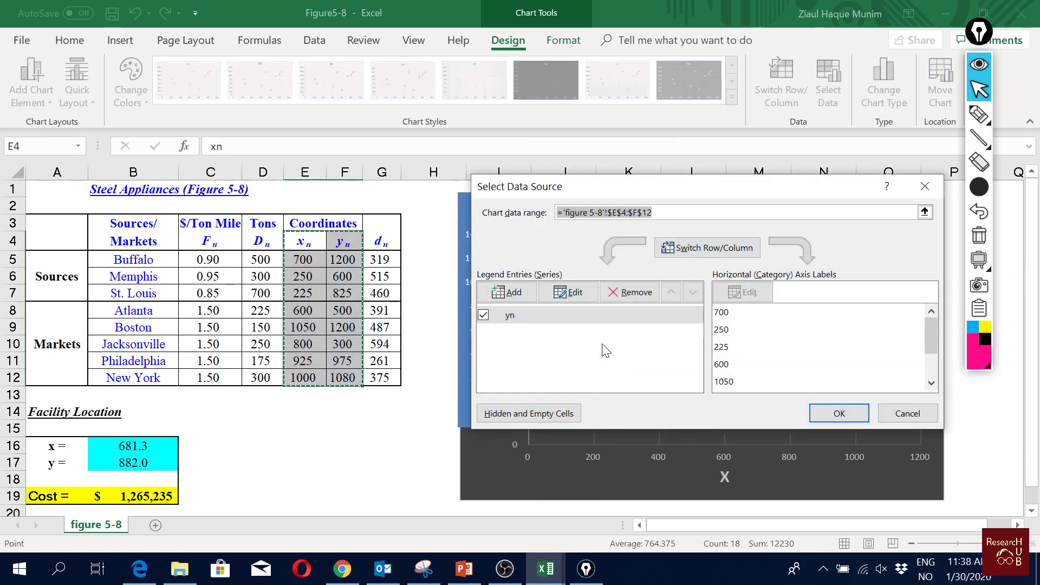
pyautogui.click(509, 296)
pyautogui.click(744, 308)
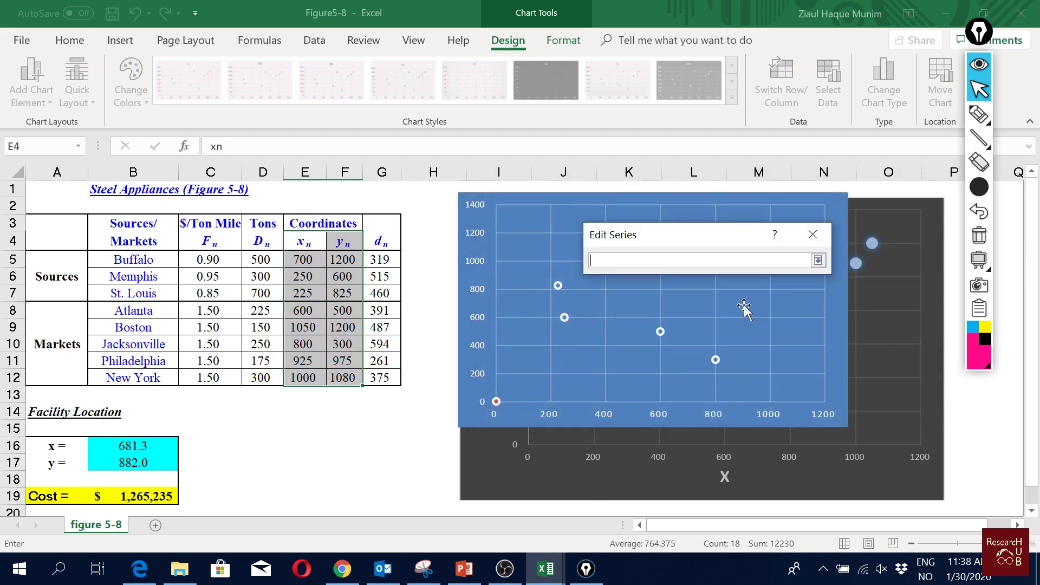
pyautogui.click(111, 445)
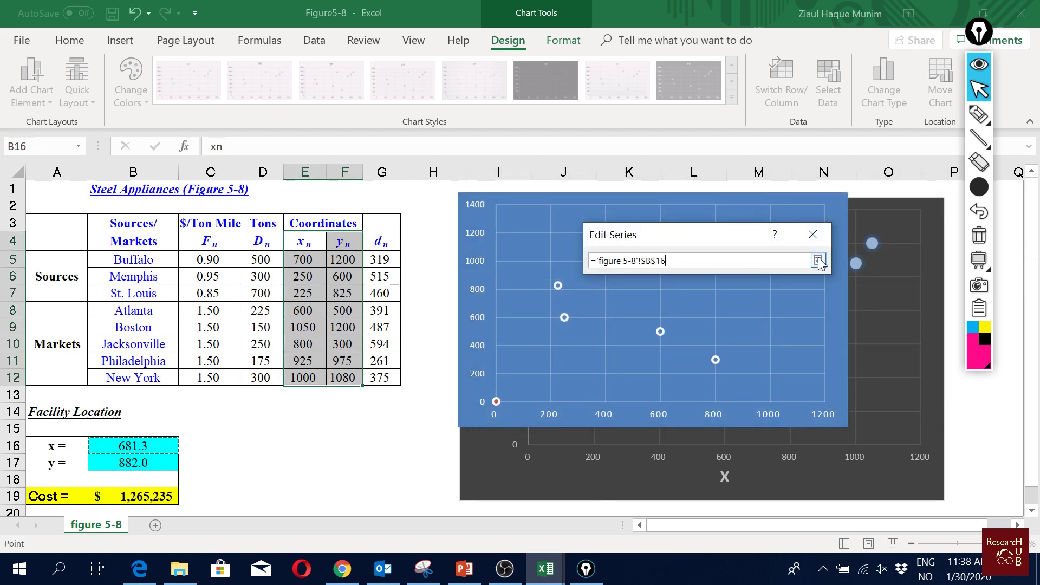
pyautogui.click(819, 261)
pyautogui.click(742, 341)
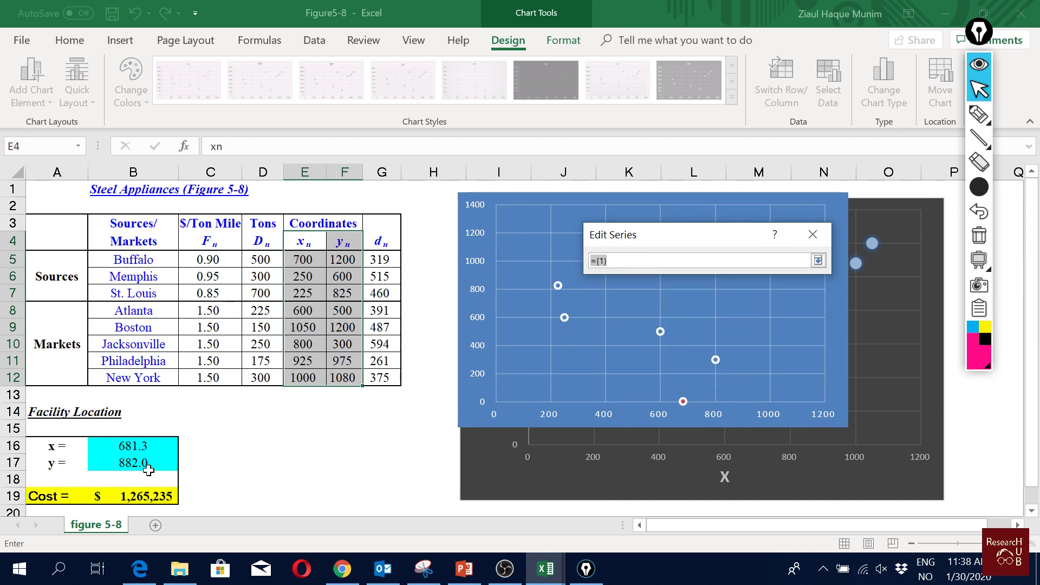
pyautogui.click(148, 469)
pyautogui.click(818, 260)
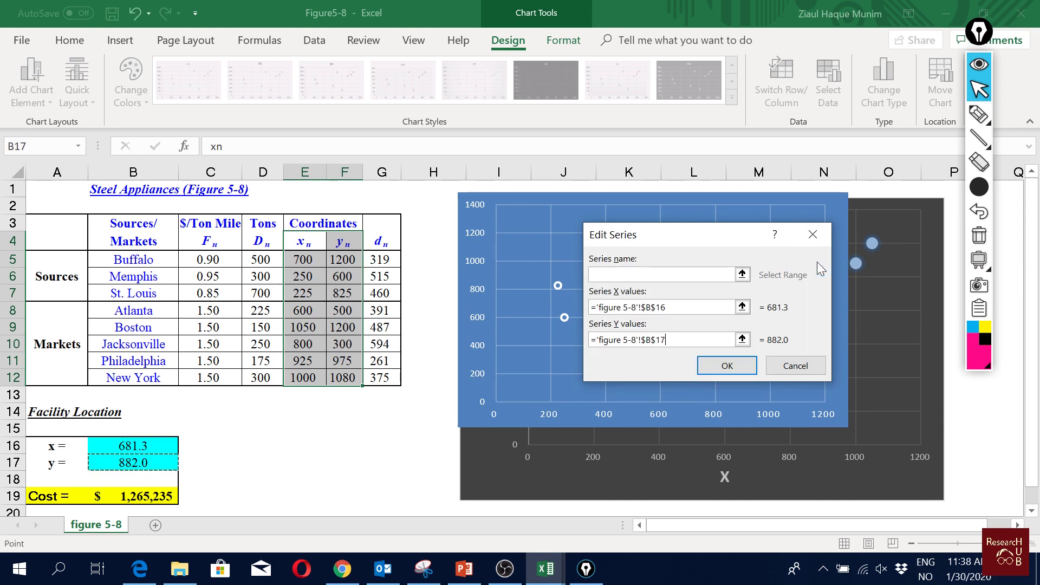
pyautogui.click(736, 366)
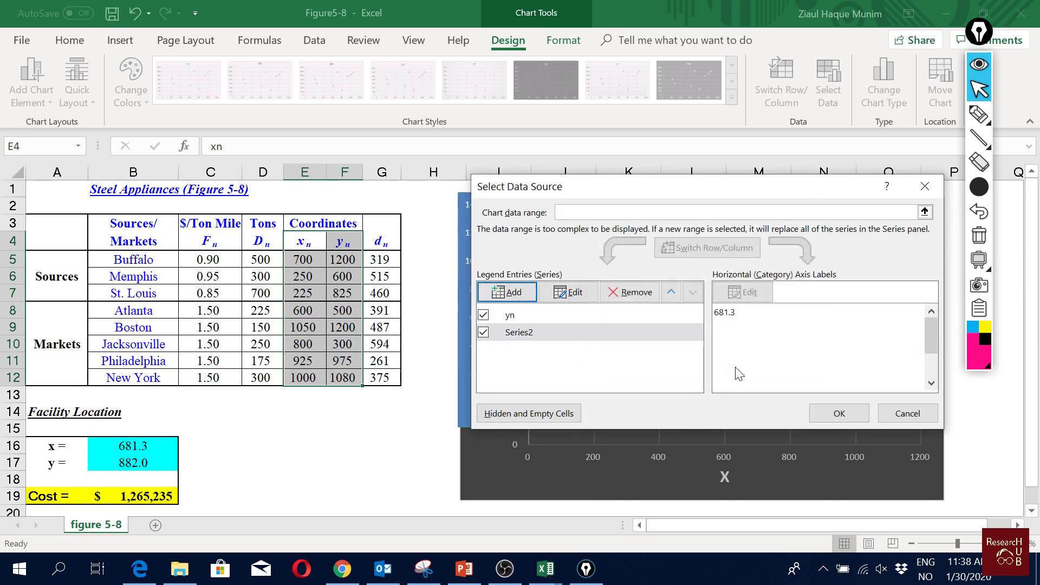
pyautogui.click(838, 413)
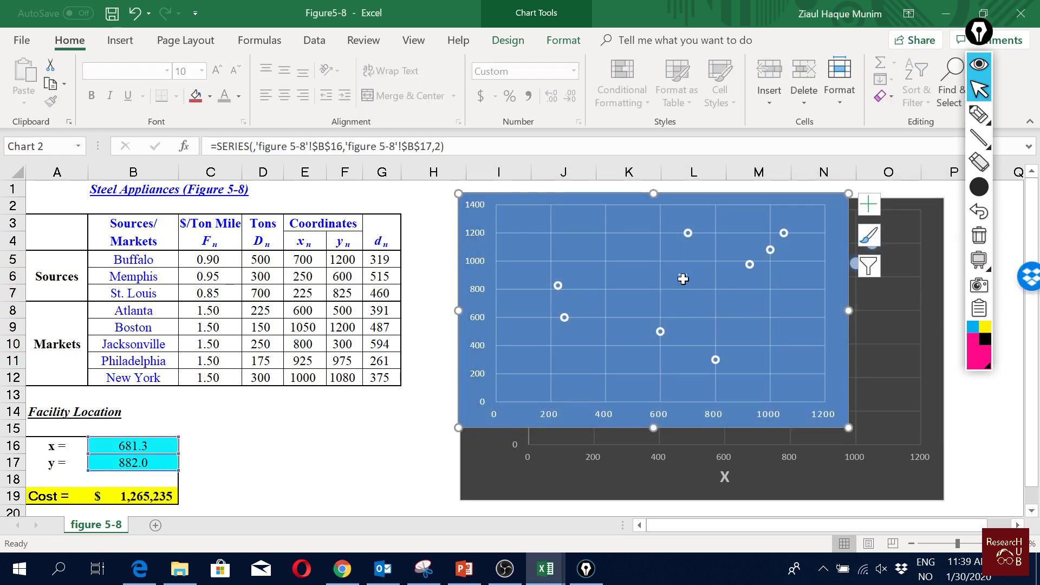
# Give the optimal-location point a built-in size-13 marker and enlarge the chart over the old one.
pyautogui.rightClick(682, 278)
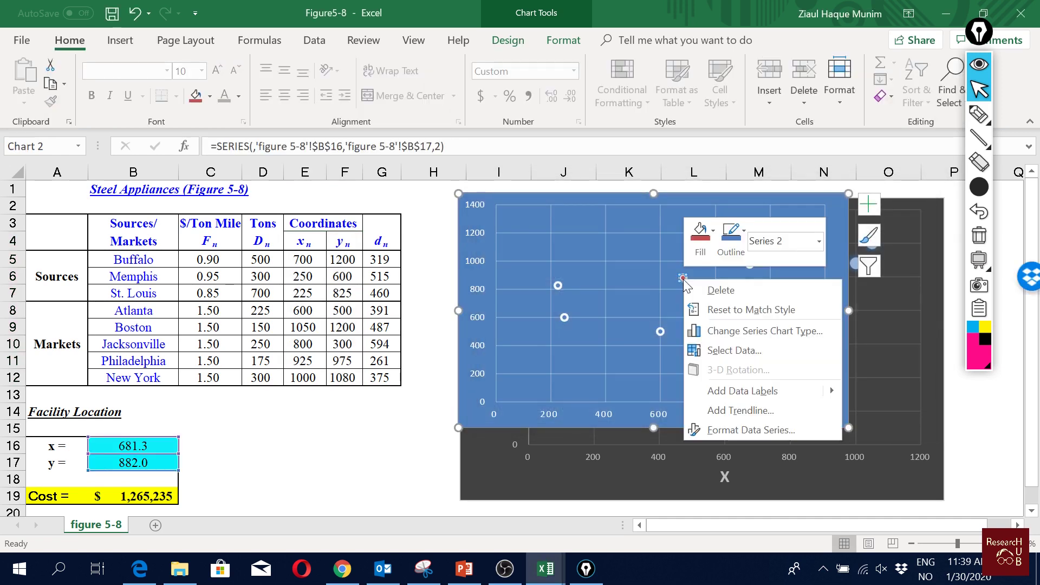
pyautogui.click(770, 432)
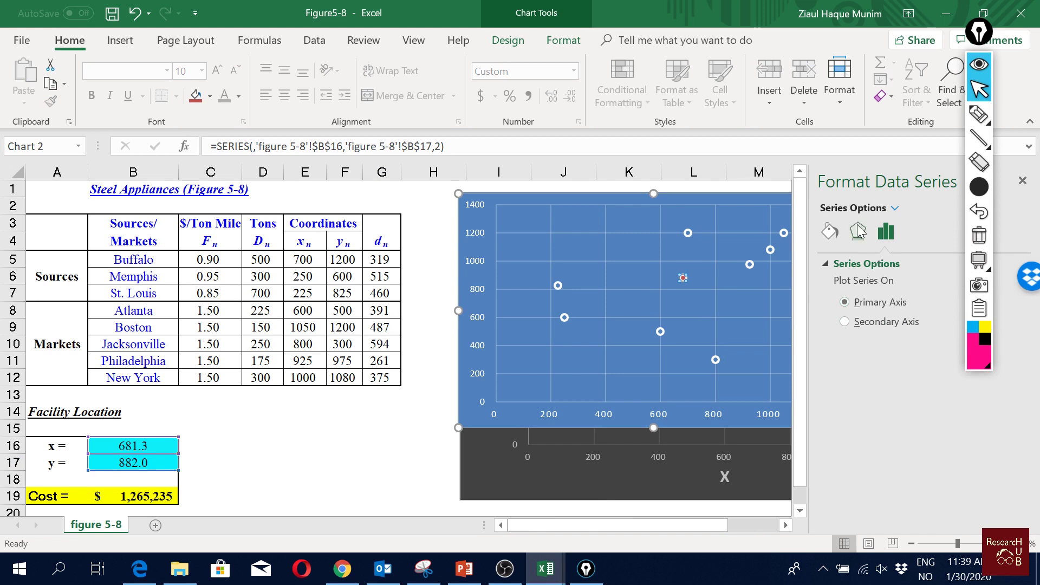
pyautogui.click(859, 234)
pyautogui.click(829, 232)
pyautogui.click(890, 266)
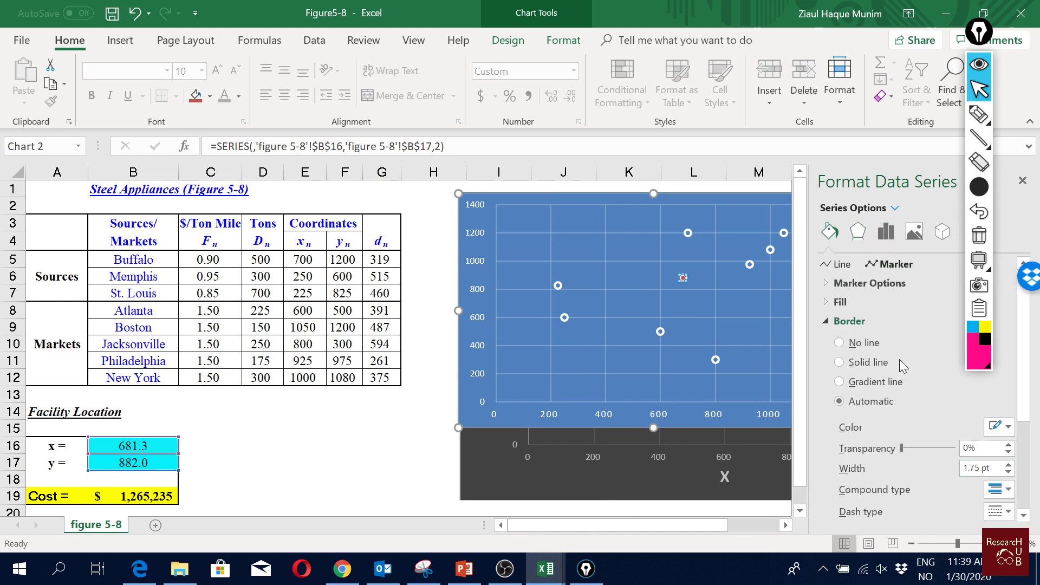
pyautogui.click(867, 283)
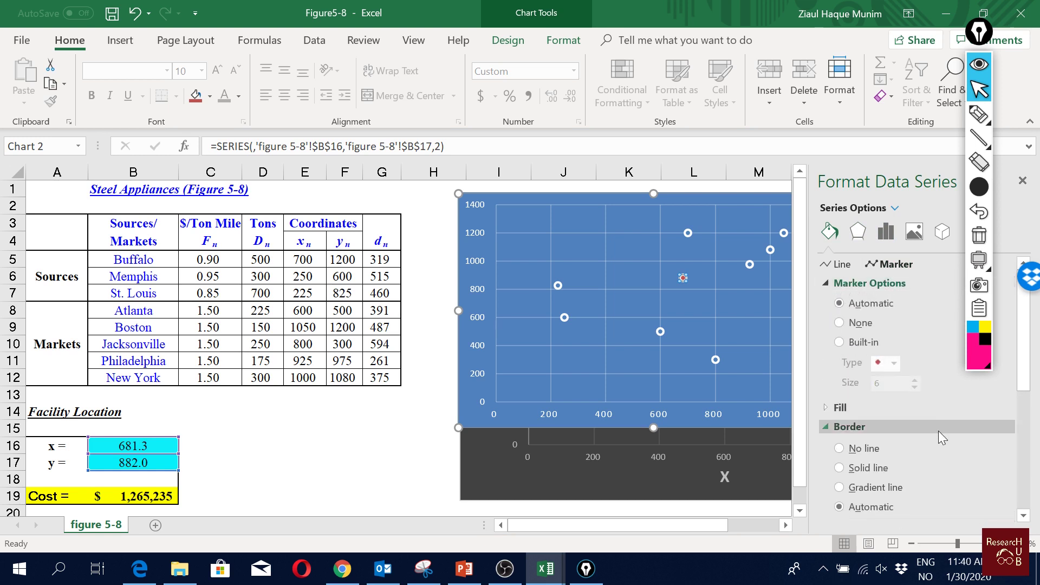
pyautogui.click(854, 341)
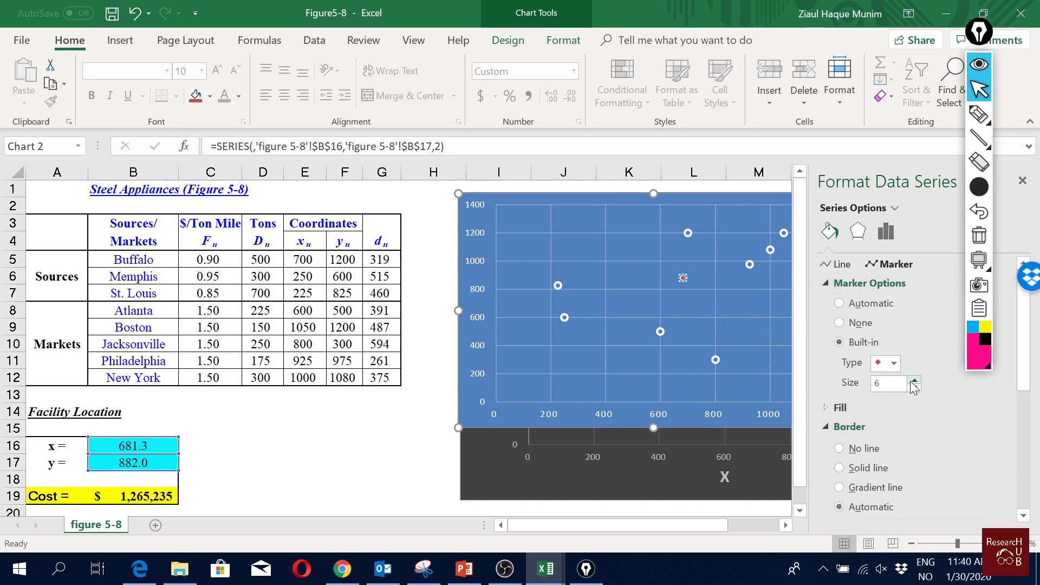
pyautogui.click(914, 381)
pyautogui.click(914, 381)
pyautogui.click(914, 381)
pyautogui.click(914, 381)
pyautogui.click(914, 381)
pyautogui.click(914, 381)
pyautogui.click(914, 381)
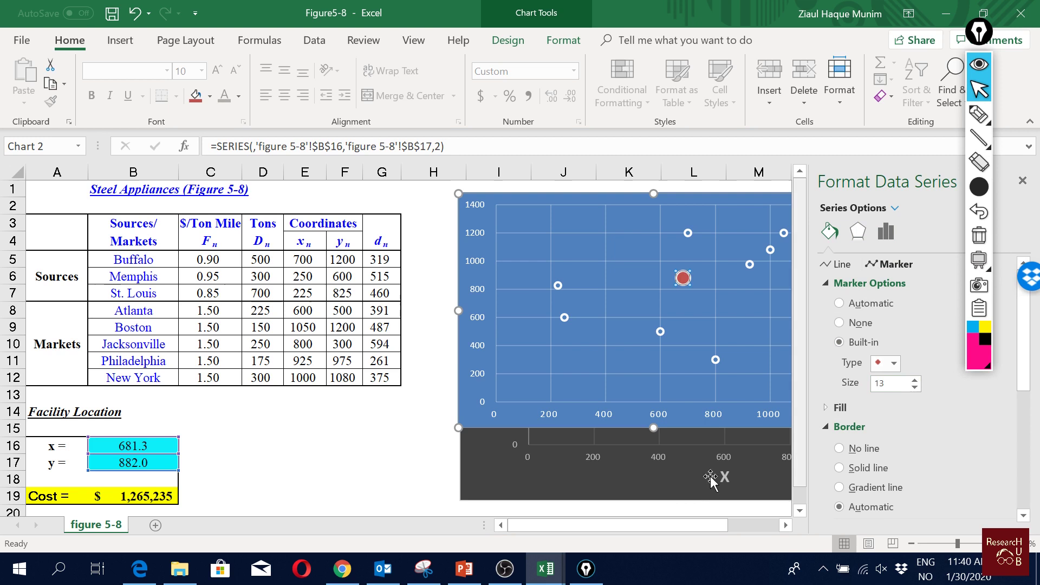
pyautogui.click(1022, 182)
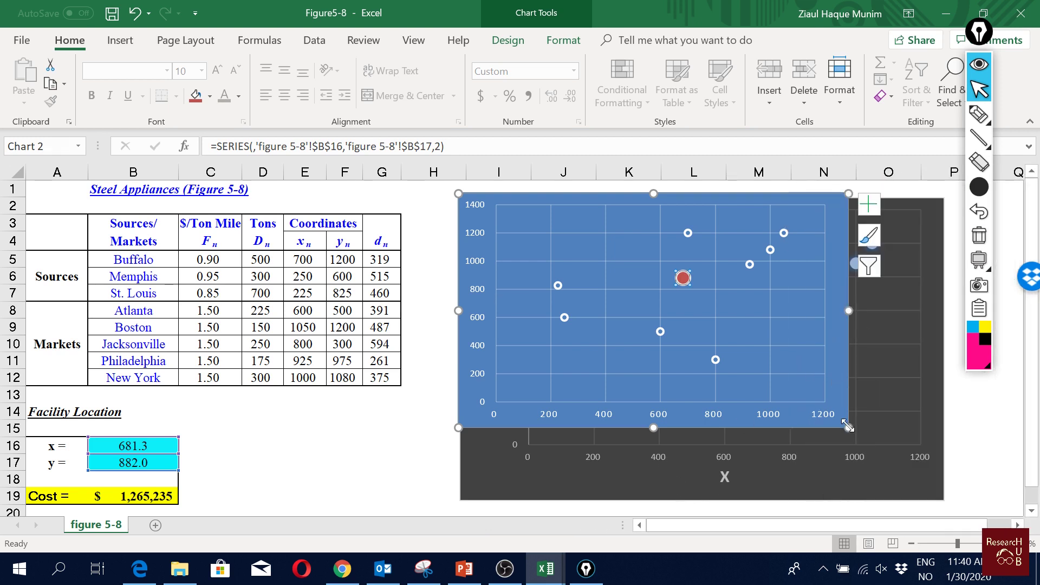
pyautogui.moveTo(848, 428); pyautogui.dragTo(943, 498)
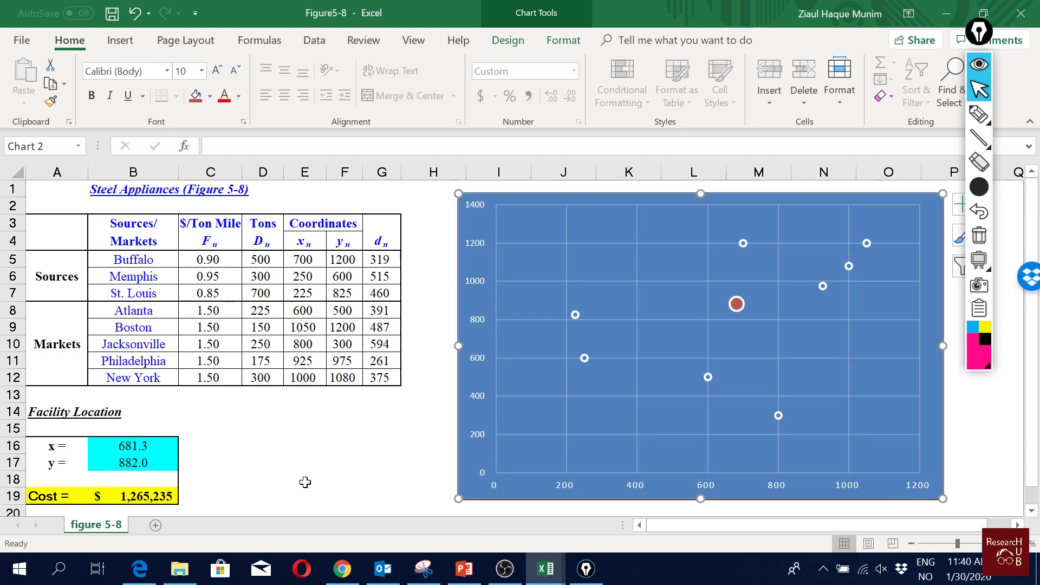
# Change the St. Louis tonnage in D7 to 2000.
pyautogui.click(259, 295)
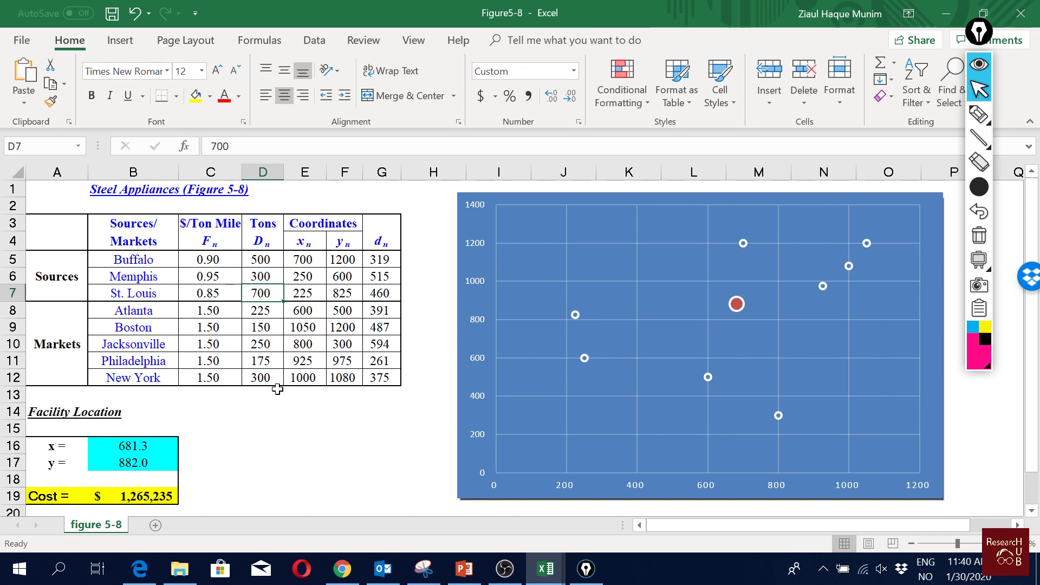
pyautogui.write('2000')
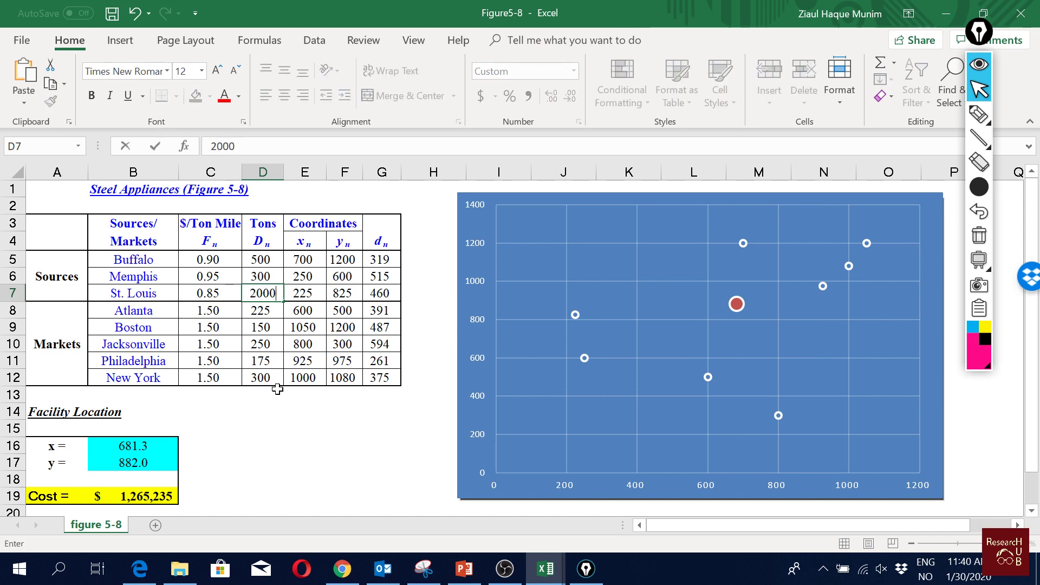
pyautogui.press('Return')
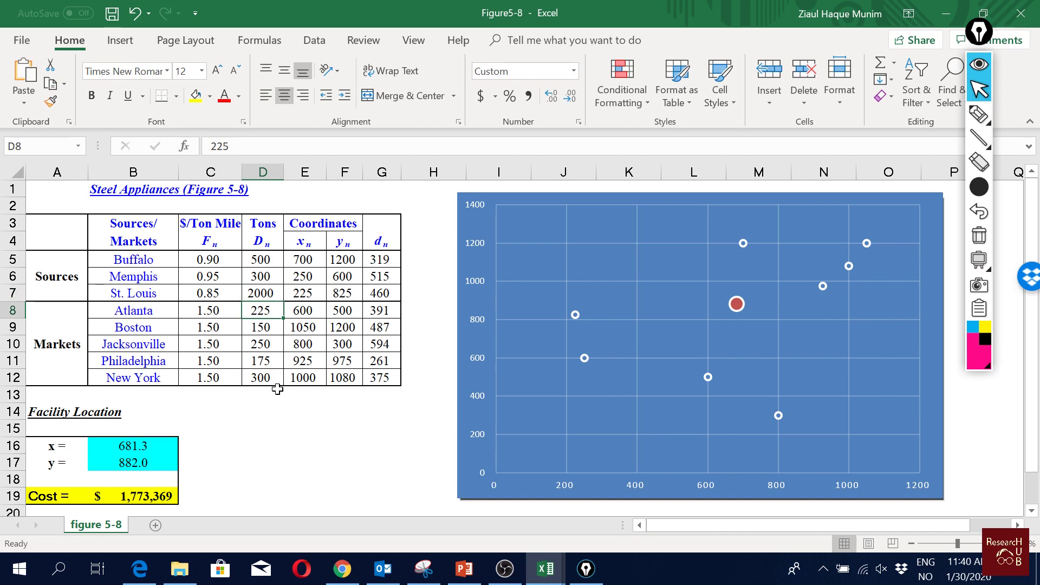
pyautogui.press('Up')
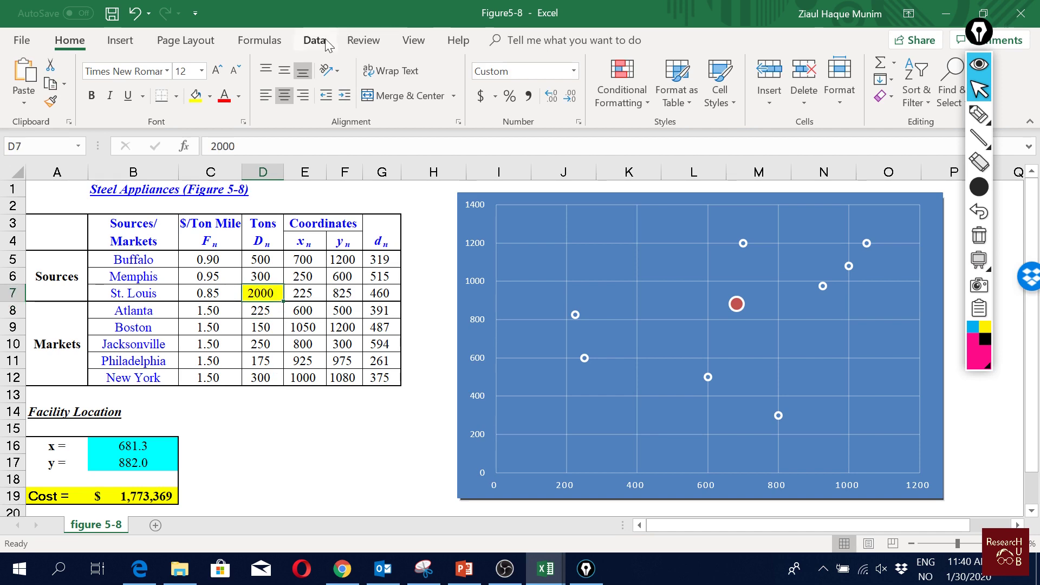
# Re-run Solver and keep the new location x 274.9, y 819.9 at $1,552,323.
pyautogui.click(314, 40)
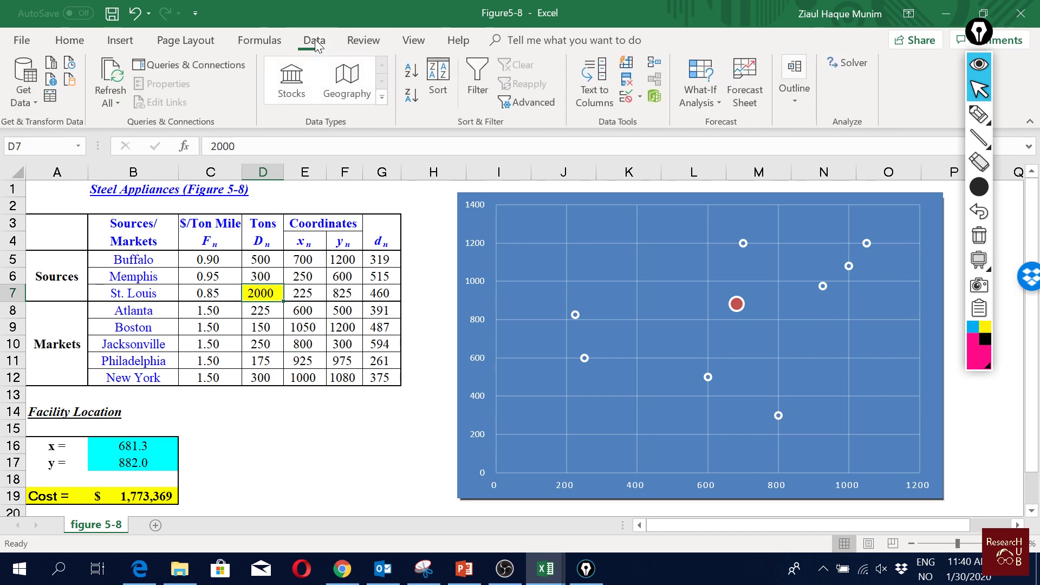
pyautogui.click(850, 59)
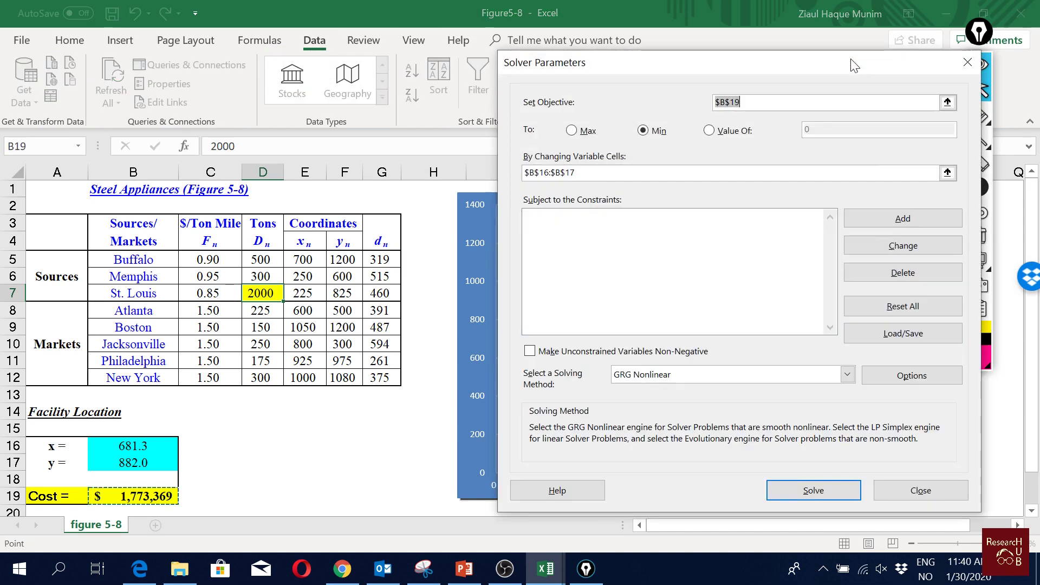
pyautogui.click(830, 489)
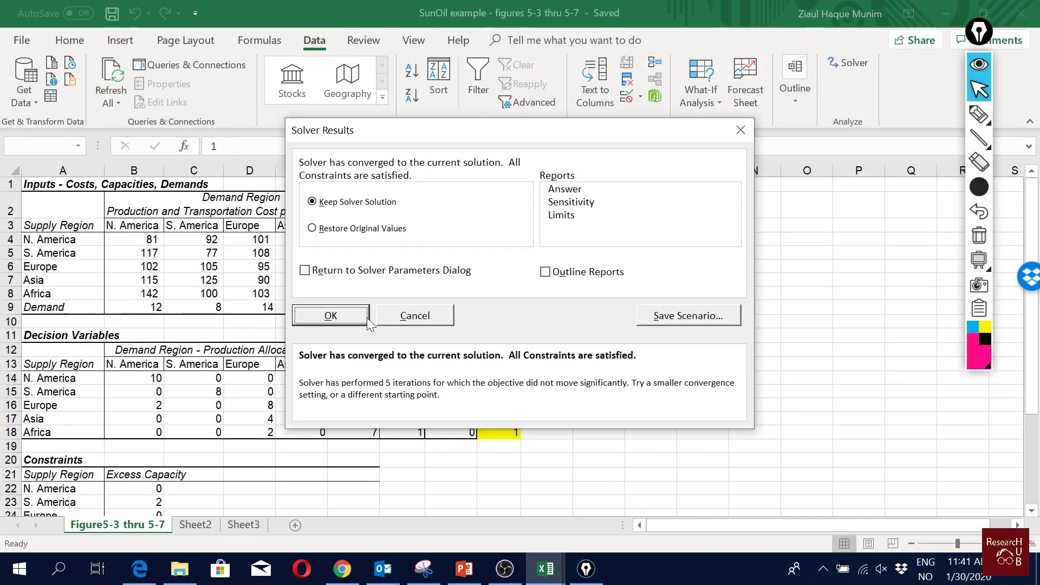
pyautogui.click(336, 316)
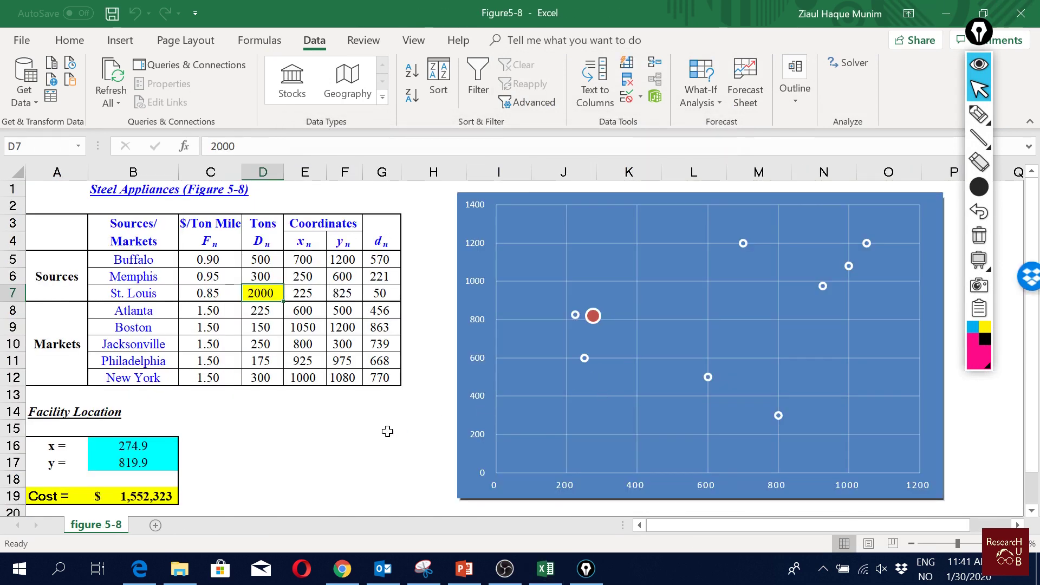
pyautogui.click(387, 431)
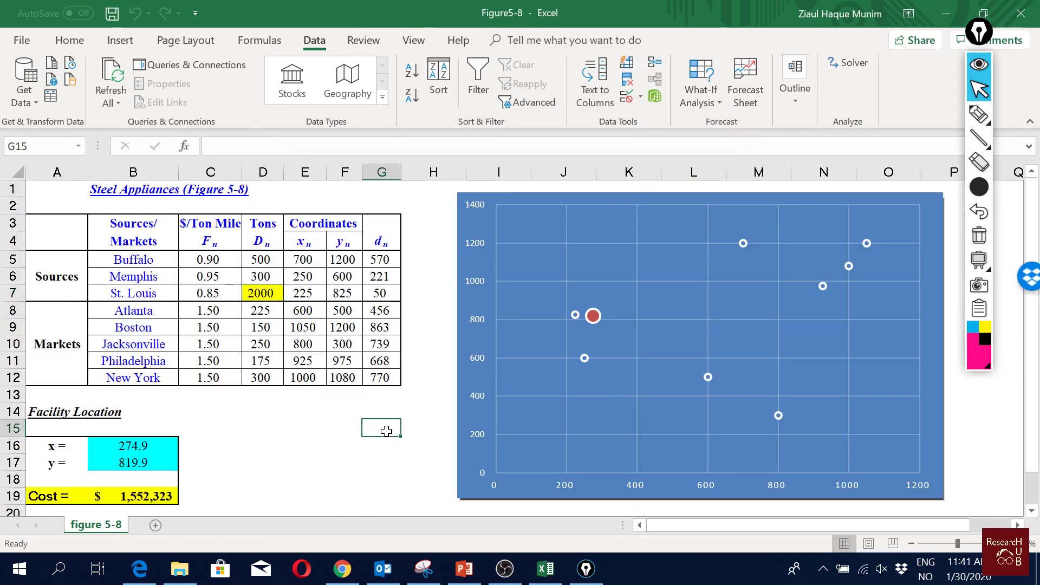